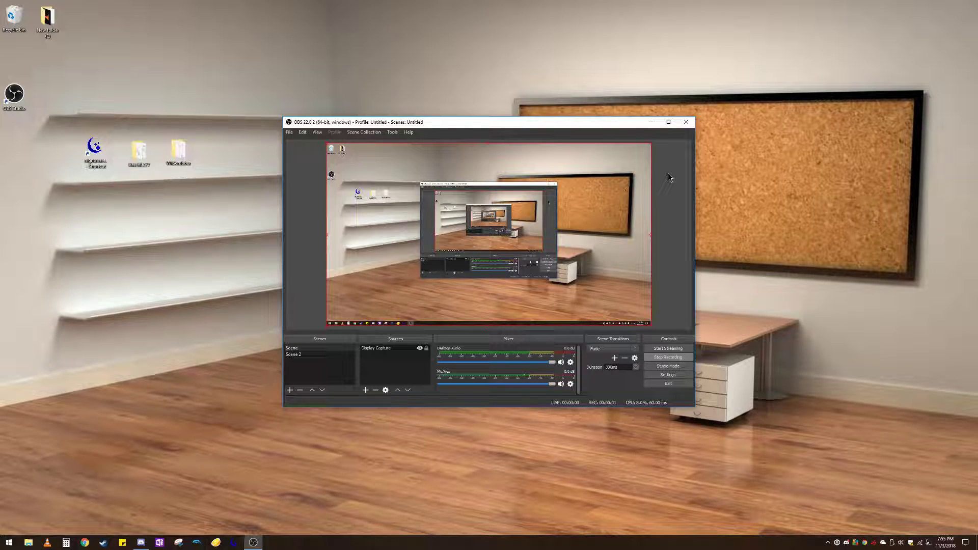
# Clear the desktop and look through the Class Editor files in the FE10 Nightmare Modules folder
pyautogui.click(651, 123)
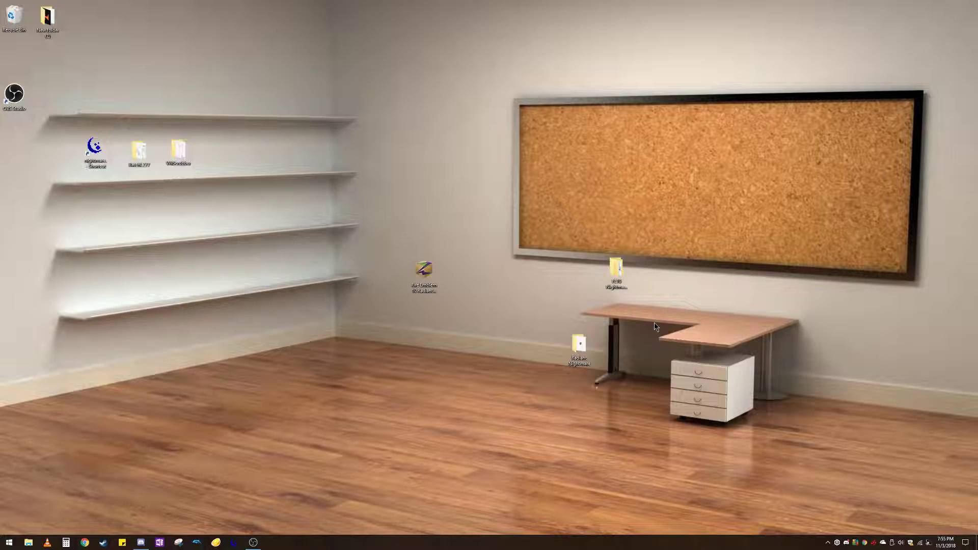
pyautogui.click(410, 263)
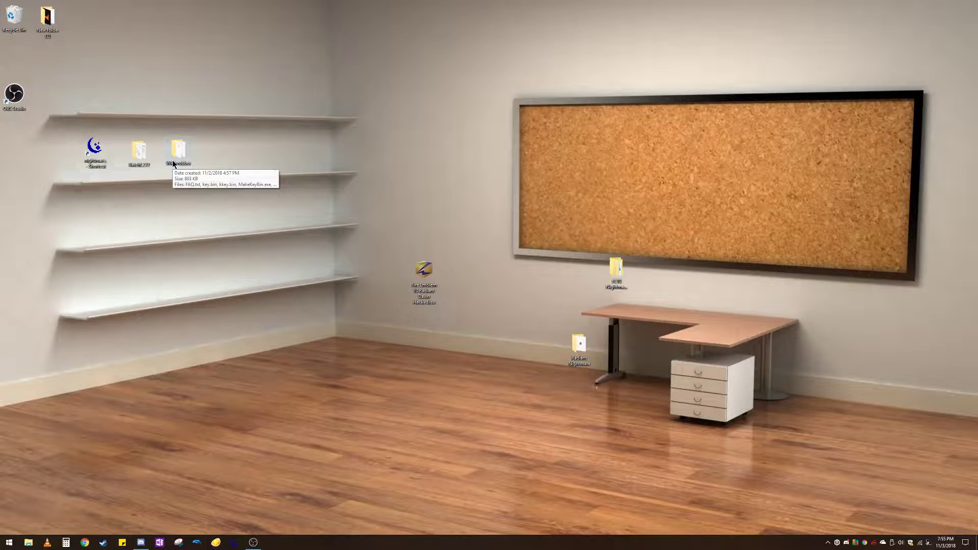
pyautogui.click(617, 279)
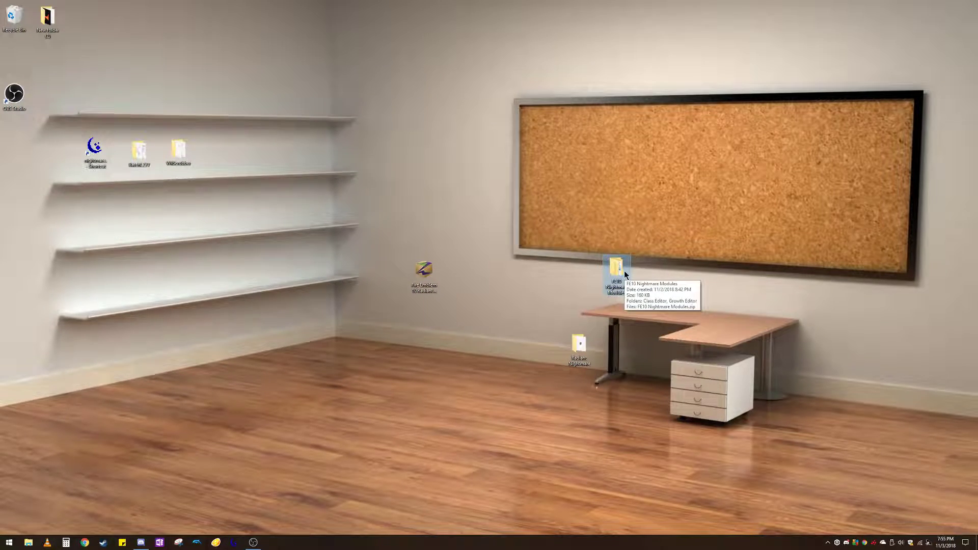
pyautogui.doubleClick(626, 275)
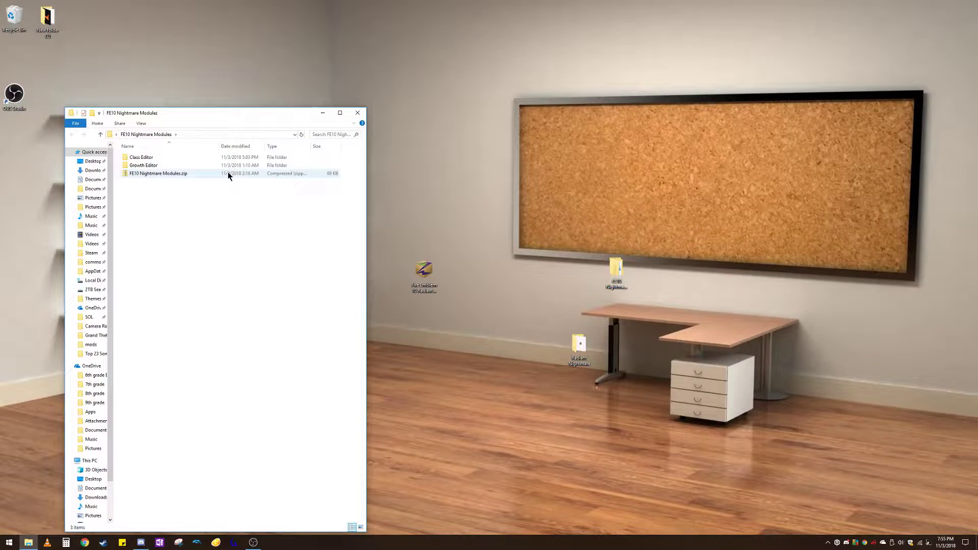
pyautogui.click(170, 158)
pyautogui.doubleClick(169, 157)
pyautogui.scroll(-12, 194, 183)
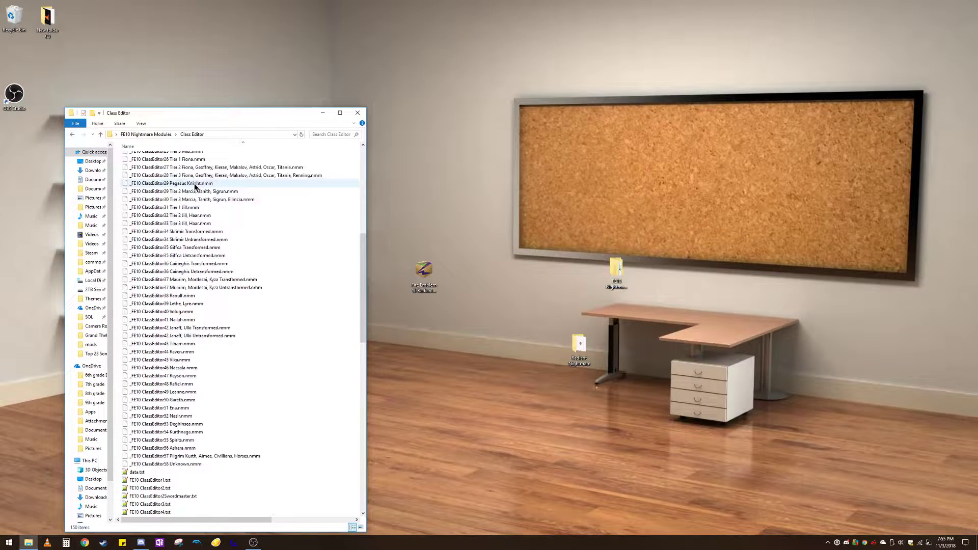
pyautogui.scroll(15, 194, 184)
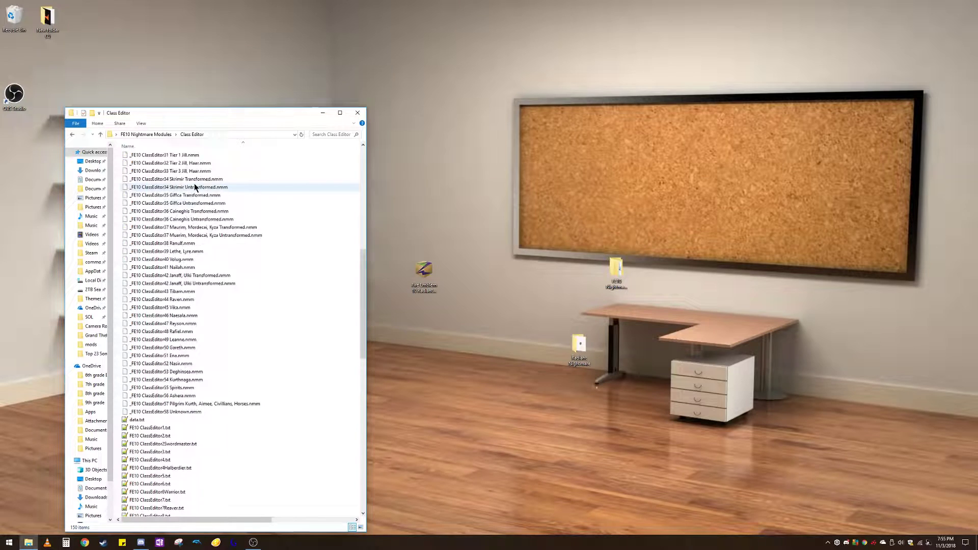
pyautogui.scroll(4, 195, 184)
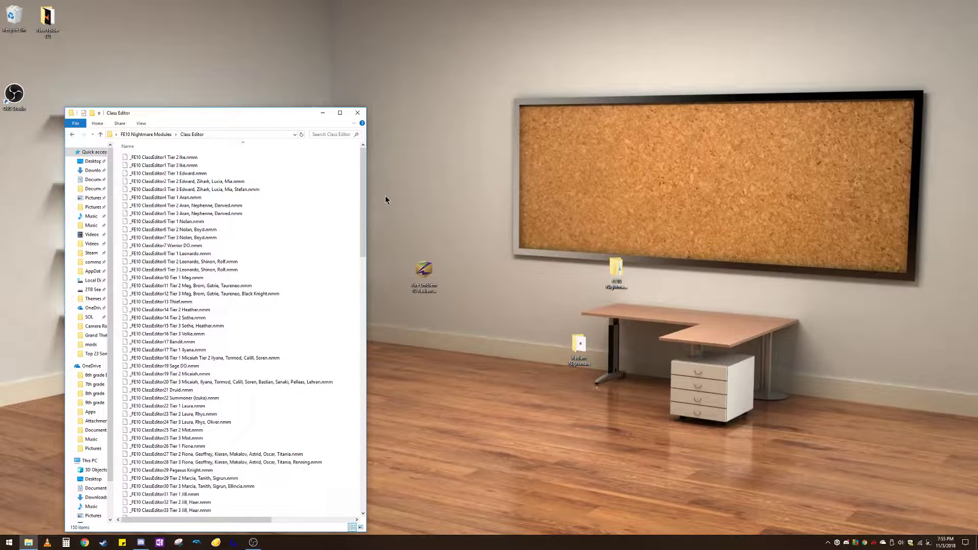
pyautogui.click(357, 113)
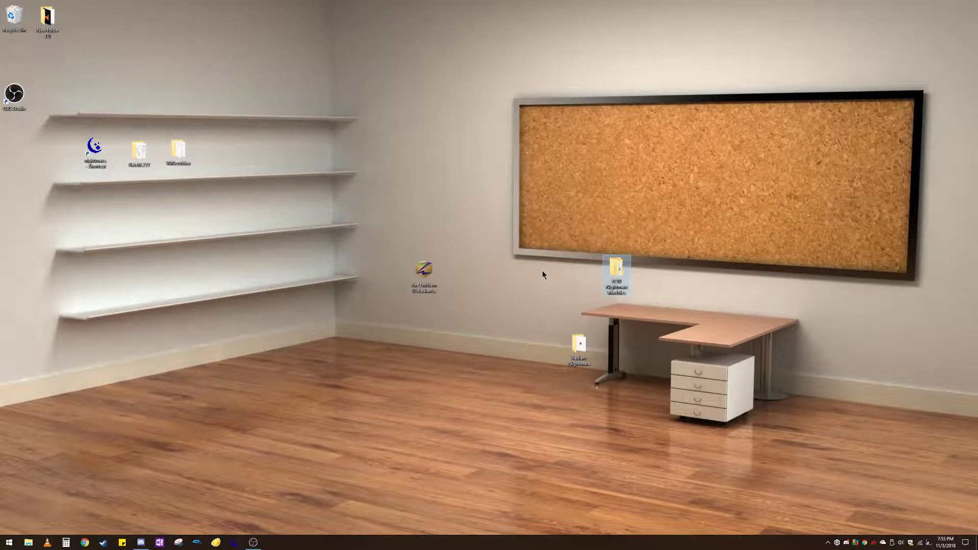
# Open Dolphin and show the disc filesystem of Fire Emblem - Radiant Dawn (USA).iso in its properties
pyautogui.click(520, 293)
pyautogui.doubleClick(425, 273)
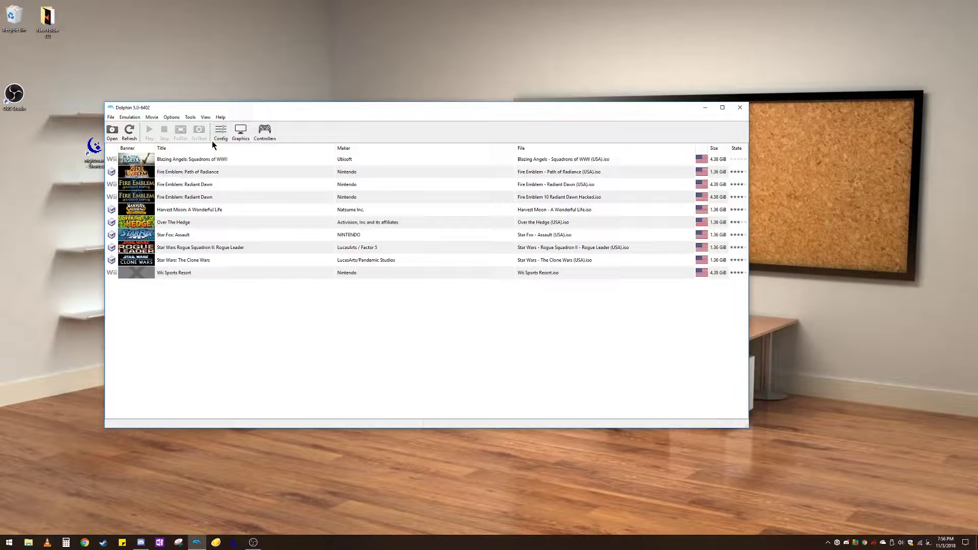
pyautogui.rightClick(181, 184)
pyautogui.click(214, 188)
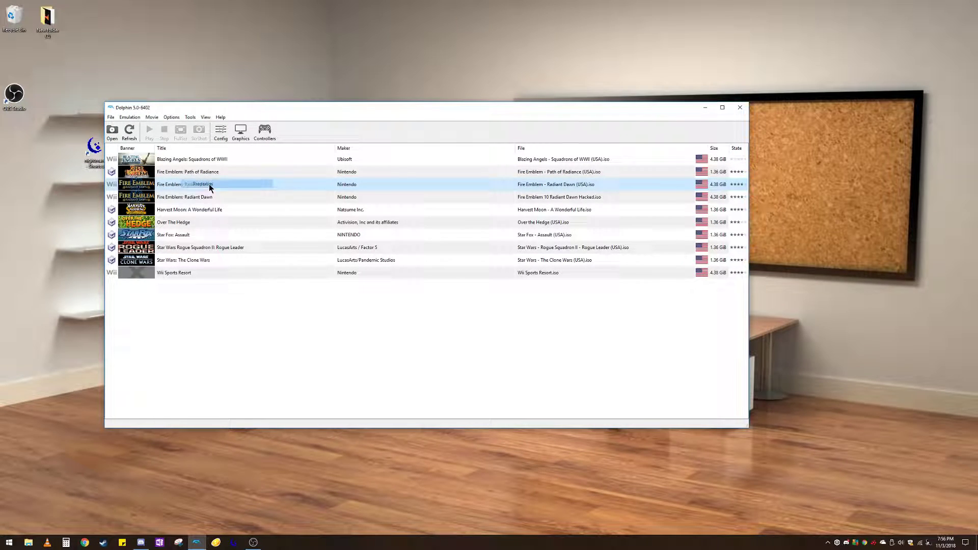
pyautogui.click(474, 181)
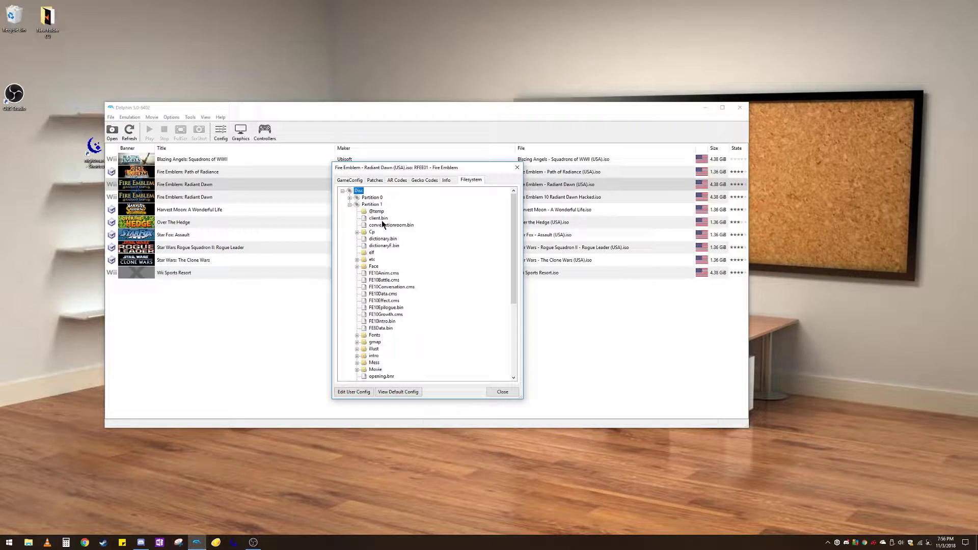
# Extract FE10Data.cms from Partition 1 to the desktop, then close Dolphin
pyautogui.rightClick(385, 296)
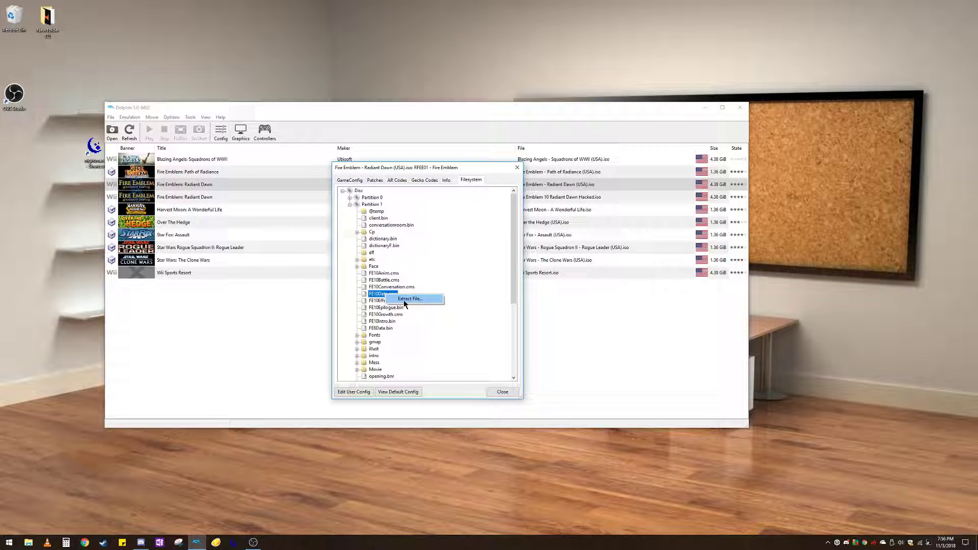
pyautogui.click(405, 299)
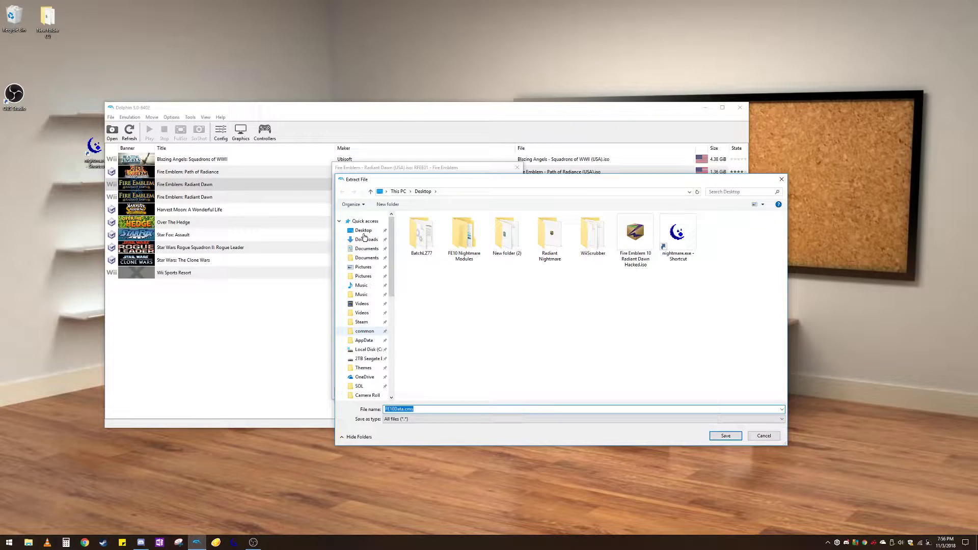
pyautogui.click(726, 435)
pyautogui.click(518, 167)
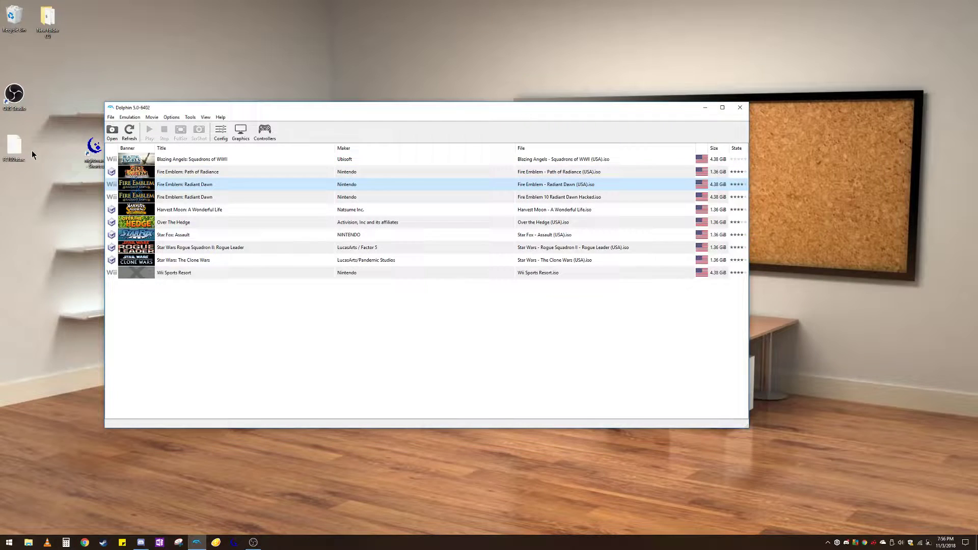
pyautogui.click(524, 330)
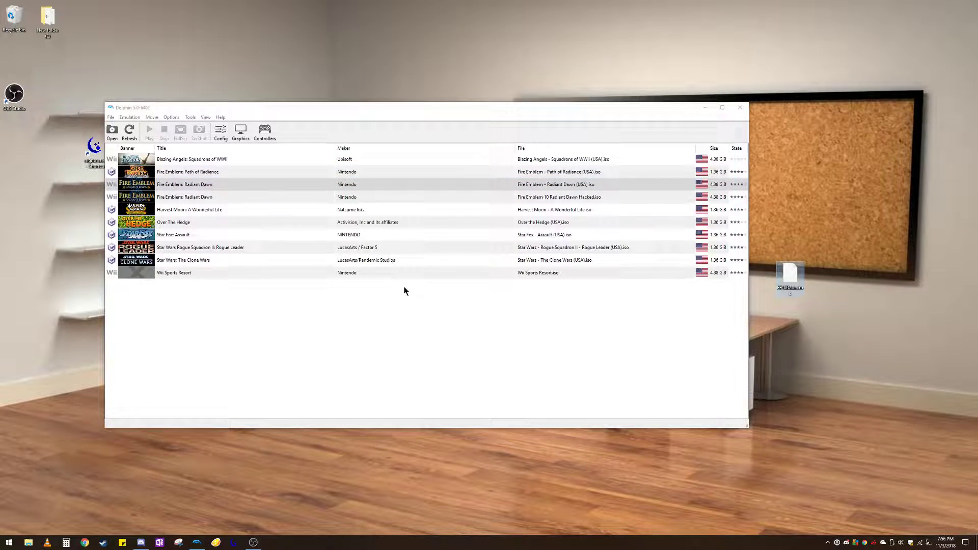
pyautogui.click(740, 108)
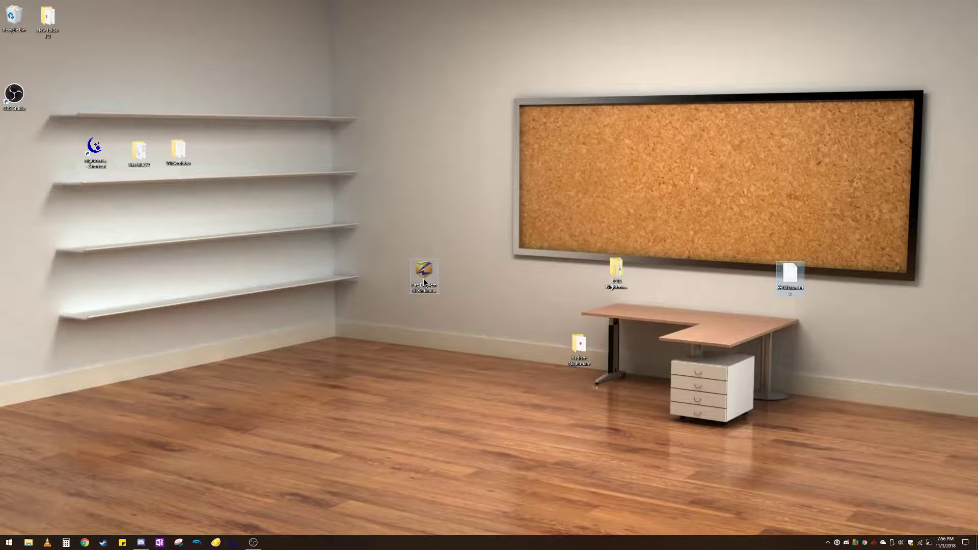
# Launch WiiScrubber from its desktop folder and load the Fire Emblem 10 Radiant Dawn Hacked ISO
pyautogui.doubleClick(179, 154)
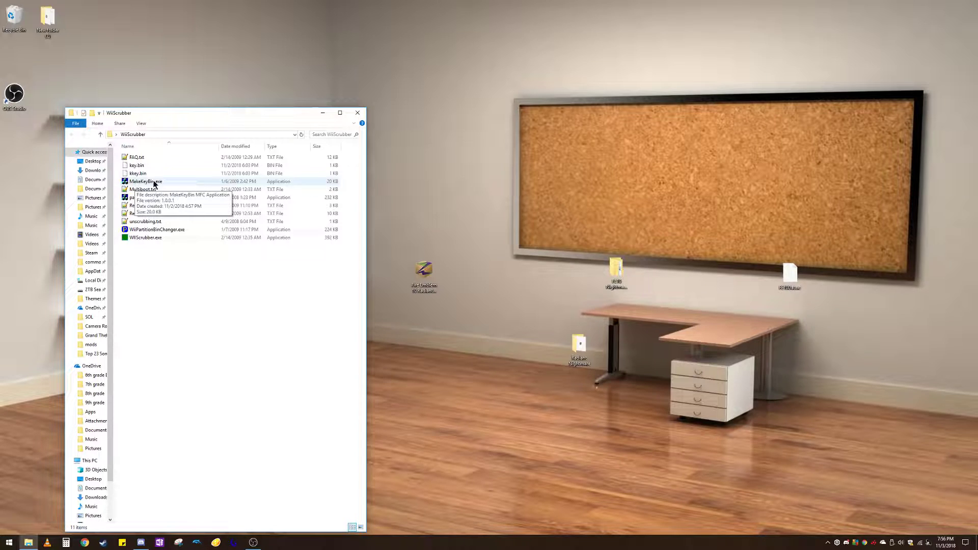
pyautogui.click(149, 238)
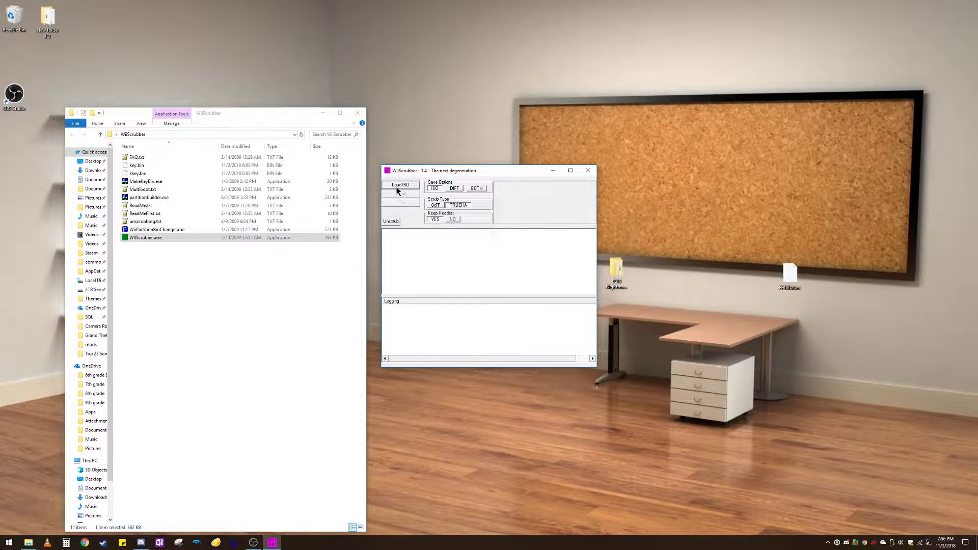
pyautogui.moveTo(511, 174); pyautogui.dragTo(429, 178)
pyautogui.click(319, 189)
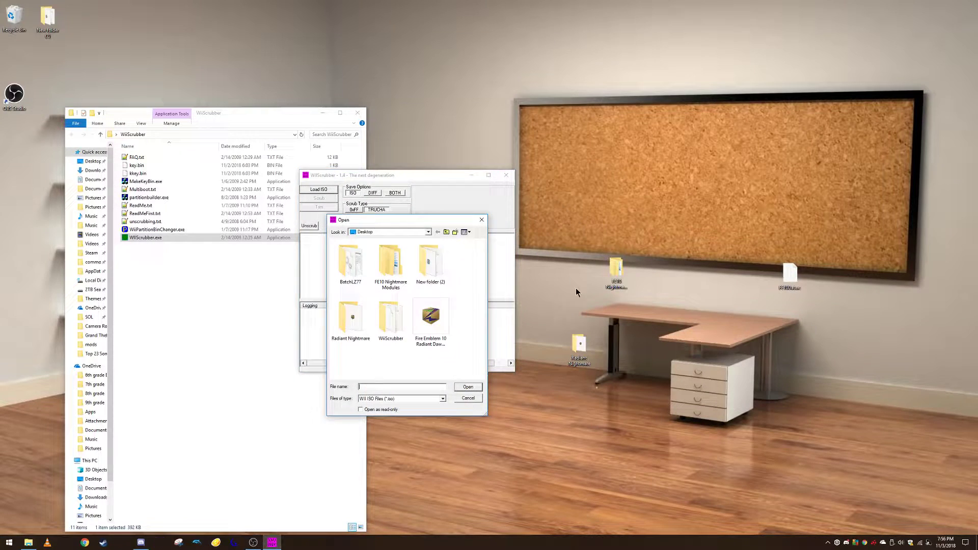
pyautogui.doubleClick(438, 326)
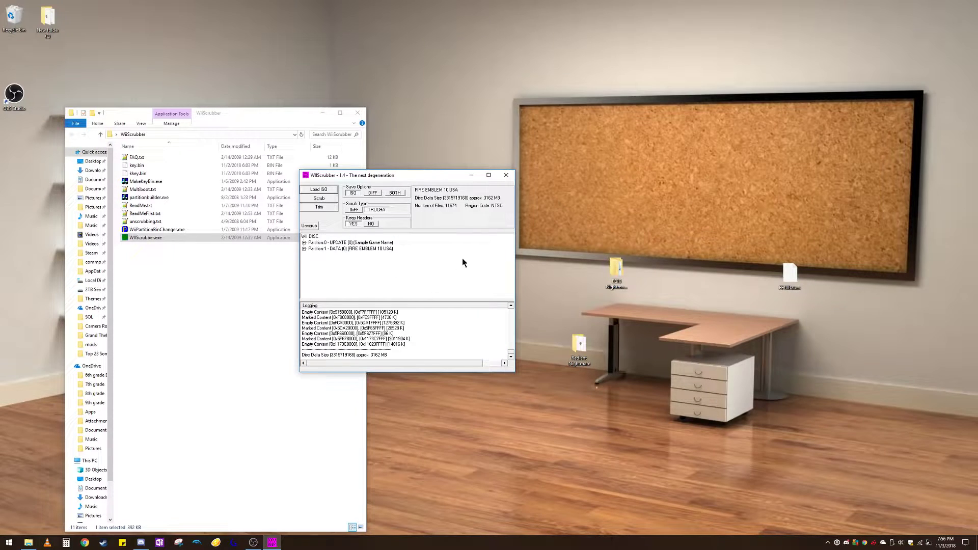
# Show the extract and replace options for FE10Data.cms under Partition 1, then exit WiiScrubber and close its folder
pyautogui.doubleClick(312, 249)
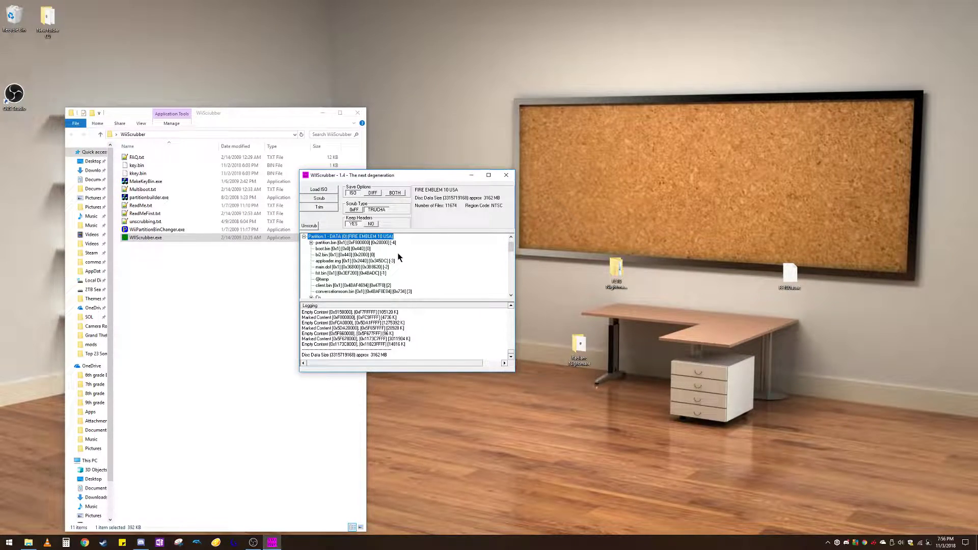
pyautogui.scroll(-5, 399, 258)
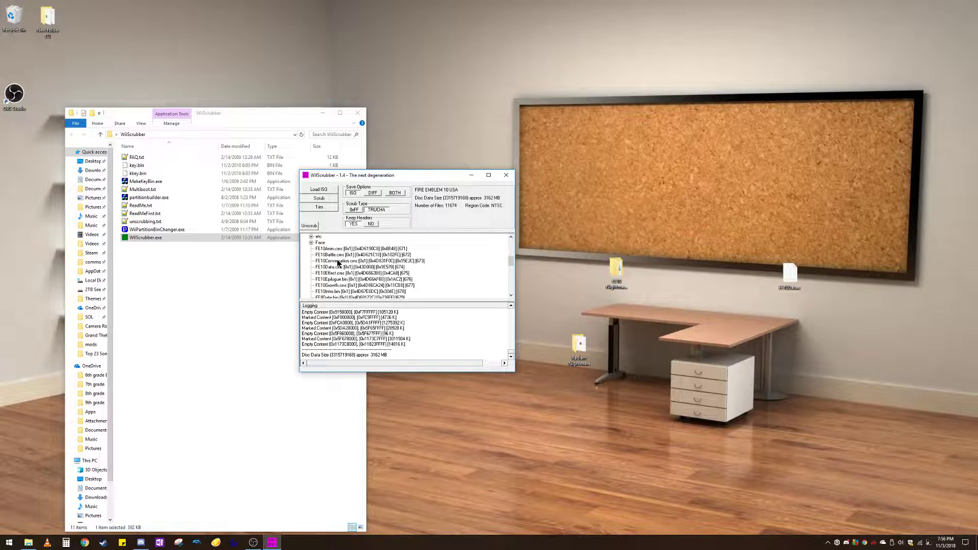
pyautogui.rightClick(328, 268)
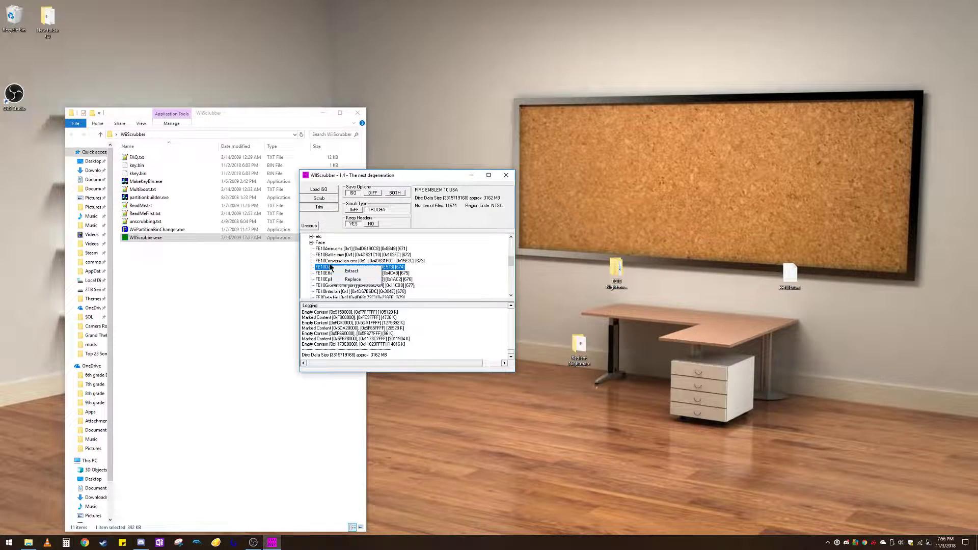
pyautogui.click(508, 177)
pyautogui.click(405, 292)
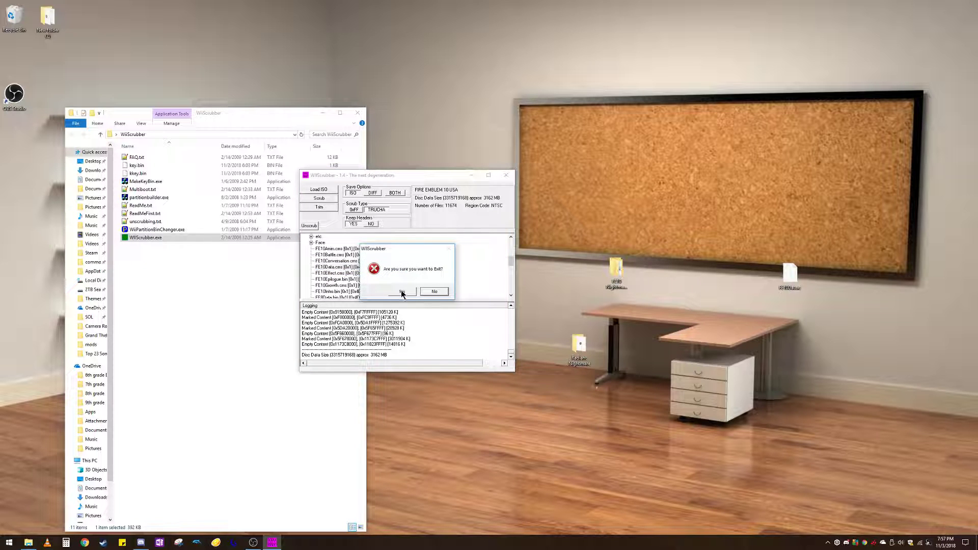
pyautogui.click(359, 114)
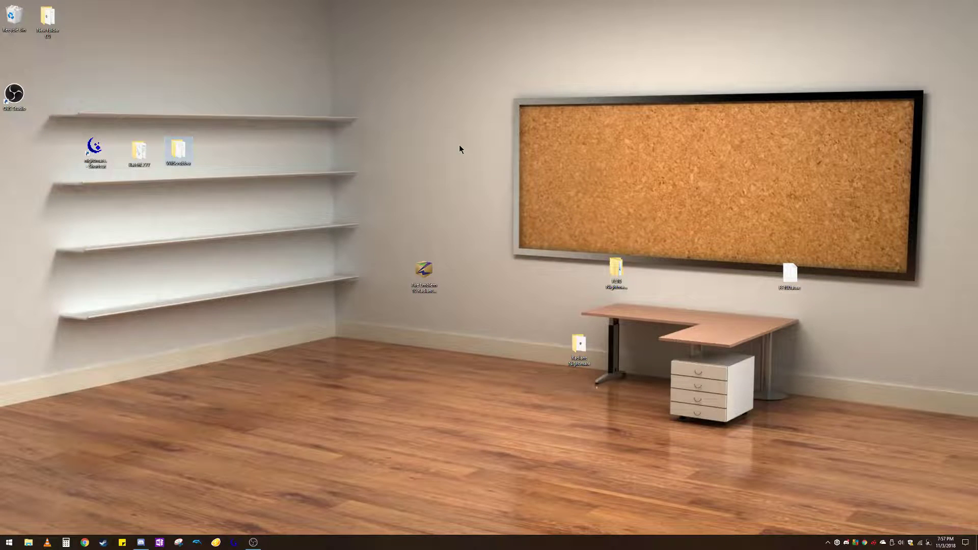
# Move FE10Data.cms onto the corkboard area of the desktop
pyautogui.moveTo(714, 176); pyautogui.dragTo(670, 179)
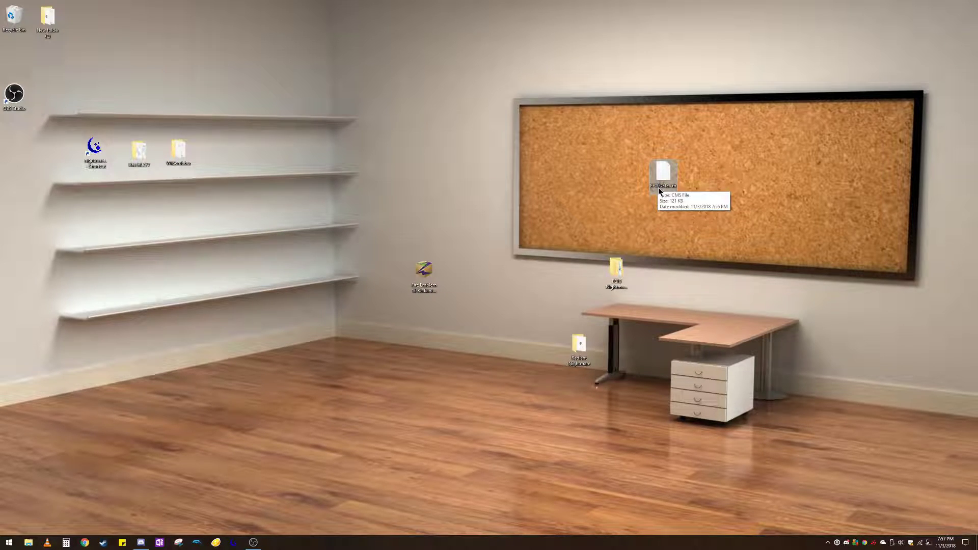
pyautogui.click(424, 271)
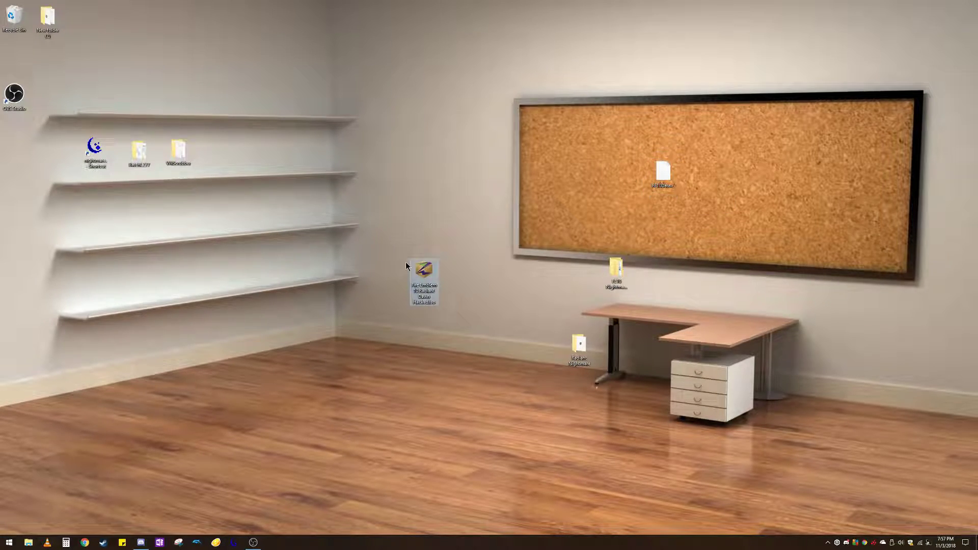
pyautogui.click(663, 173)
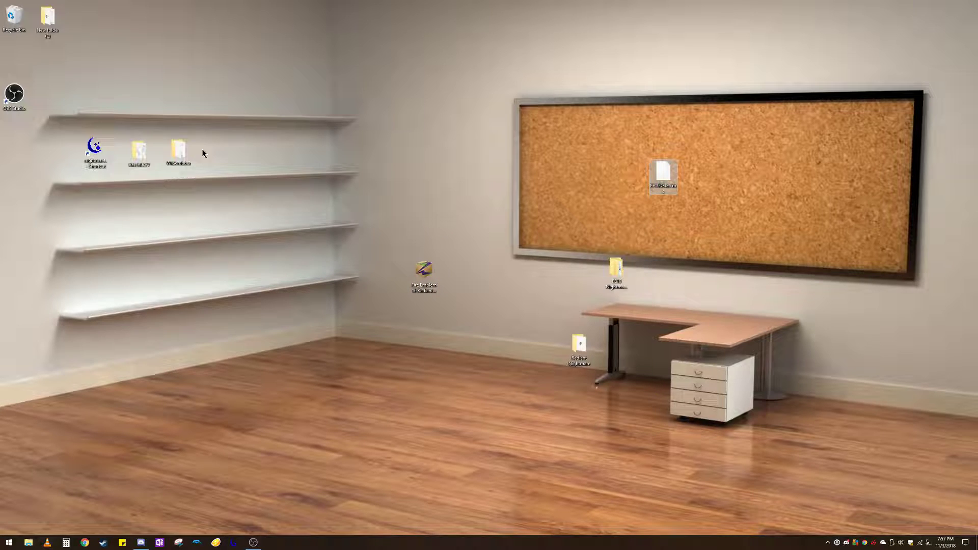
pyautogui.click(504, 141)
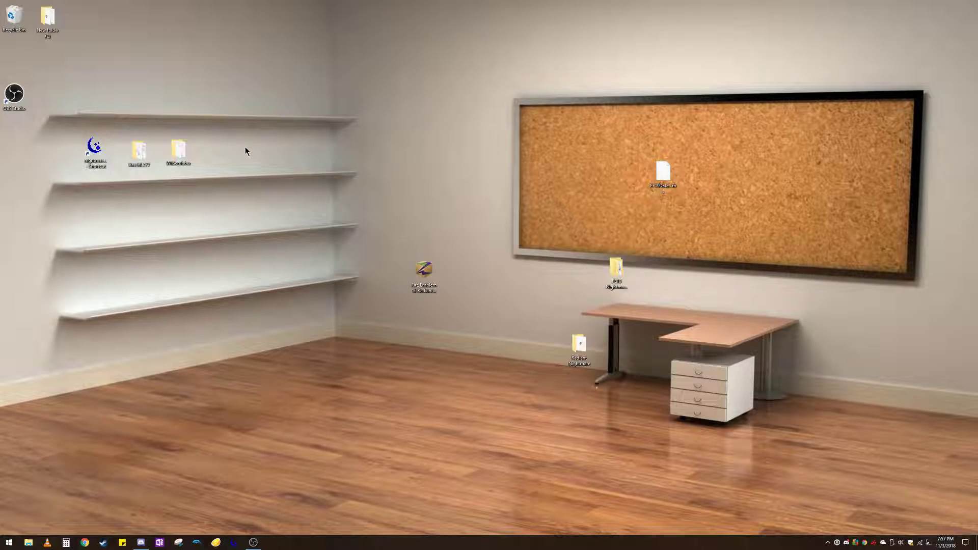
# Decompress FE10Data.cms with BatchLZ77 and place the decompressed and original files apart on the desktop
pyautogui.doubleClick(140, 150)
pyautogui.click(158, 159)
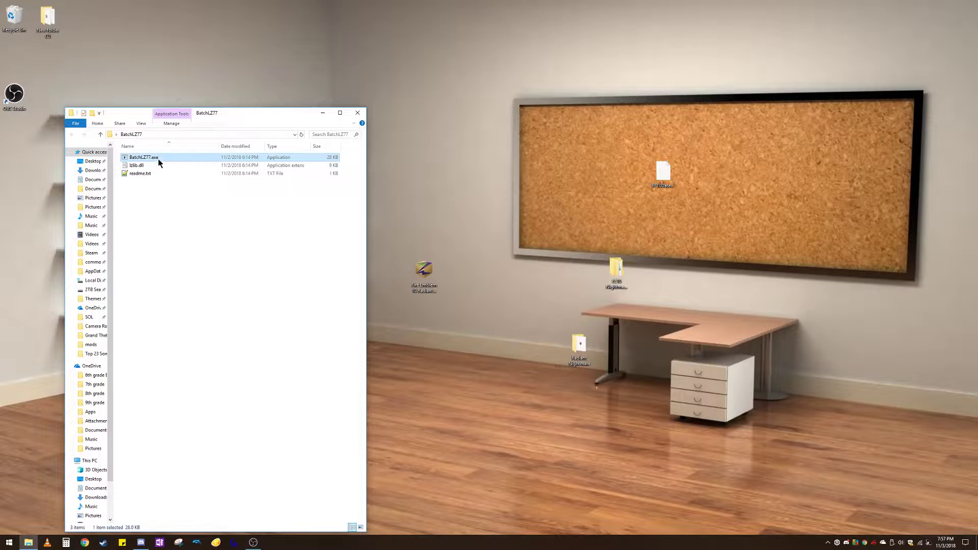
pyautogui.doubleClick(158, 159)
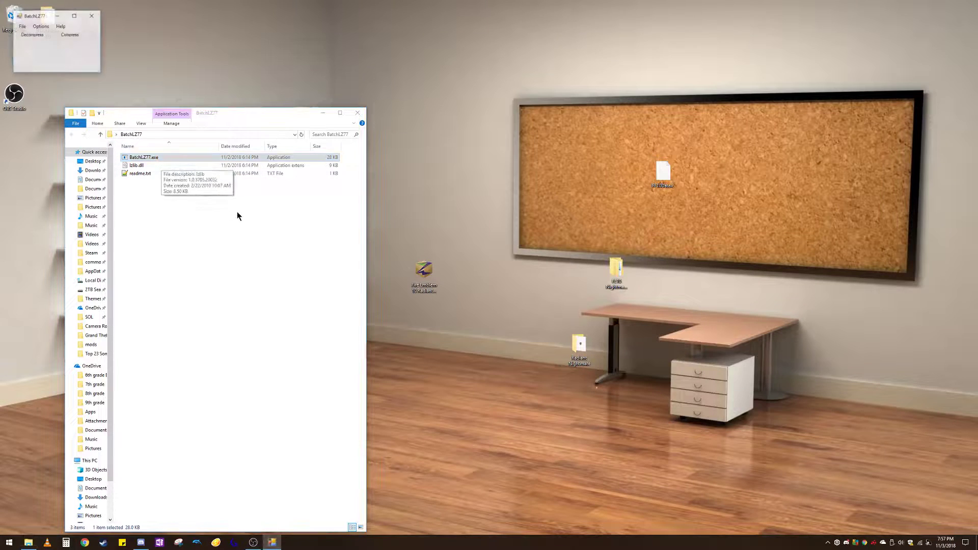
pyautogui.click(357, 113)
pyautogui.moveTo(42, 17); pyautogui.dragTo(480, 100)
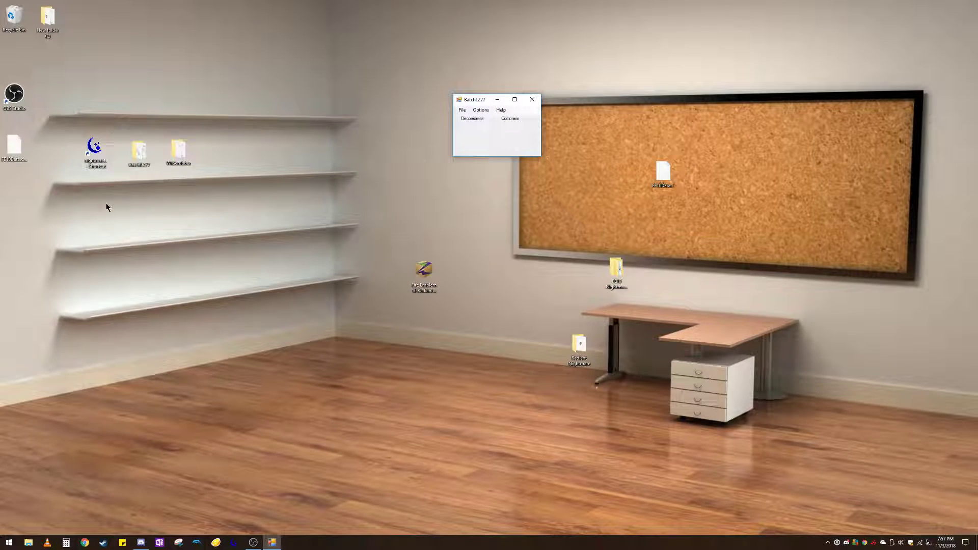
pyautogui.moveTo(19, 162); pyautogui.dragTo(215, 246)
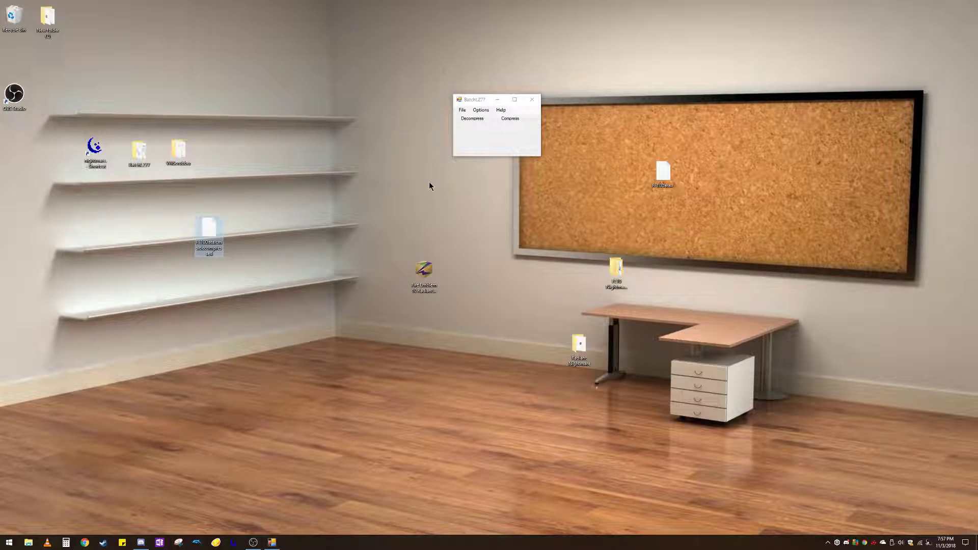
pyautogui.click(533, 101)
pyautogui.moveTo(663, 172); pyautogui.dragTo(804, 129)
# Launch Nightmare from its desktop shortcut and open FE10Data.cms.decompressed from the desktop as the ROM
pyautogui.click(92, 170)
pyautogui.doubleClick(92, 169)
pyautogui.click(401, 180)
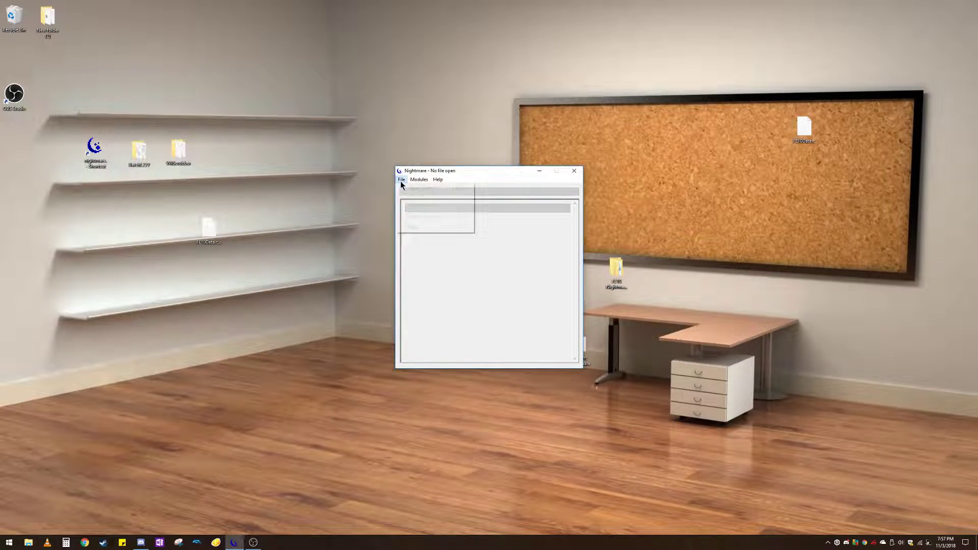
pyautogui.click(411, 190)
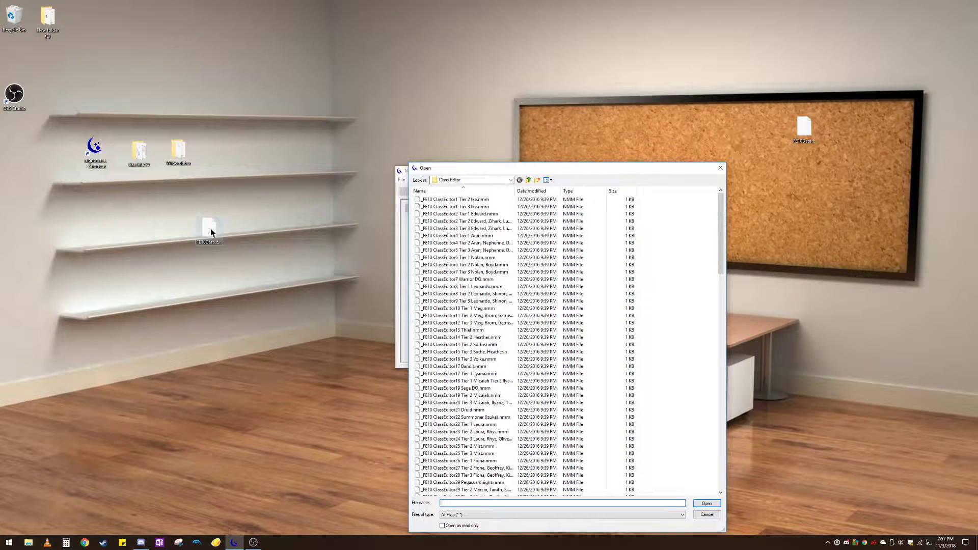
pyautogui.click(529, 180)
pyautogui.click(529, 180)
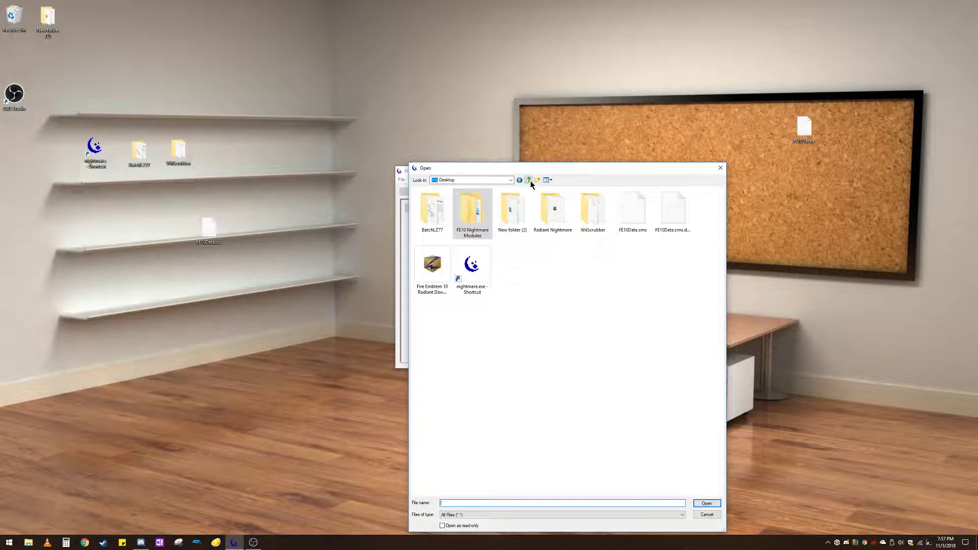
pyautogui.click(625, 212)
pyautogui.click(665, 213)
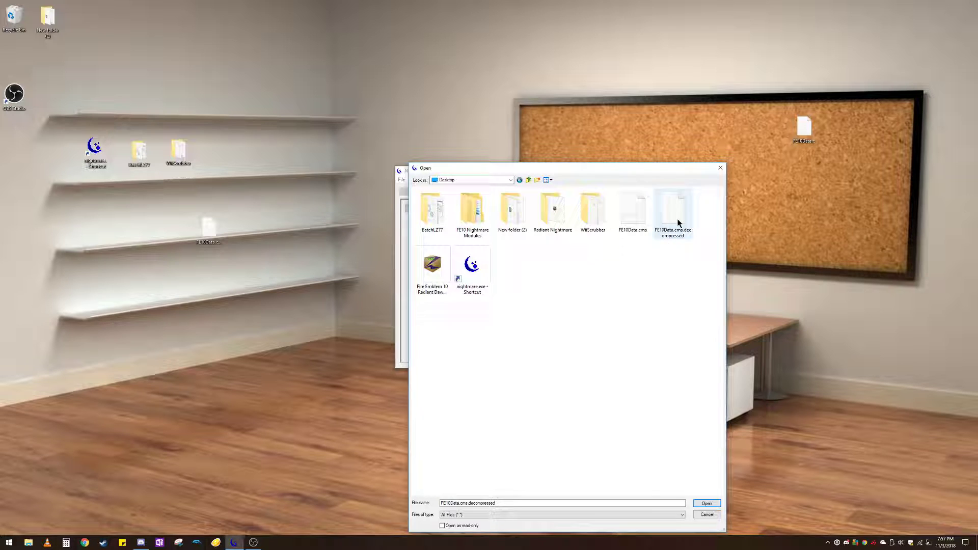
pyautogui.doubleClick(678, 219)
# Load the FE10 ClassEditor18 Tier 1 Micaiah module from the Class Editor folder of FE10 Nightmare Modules
pyautogui.click(434, 180)
pyautogui.click(439, 189)
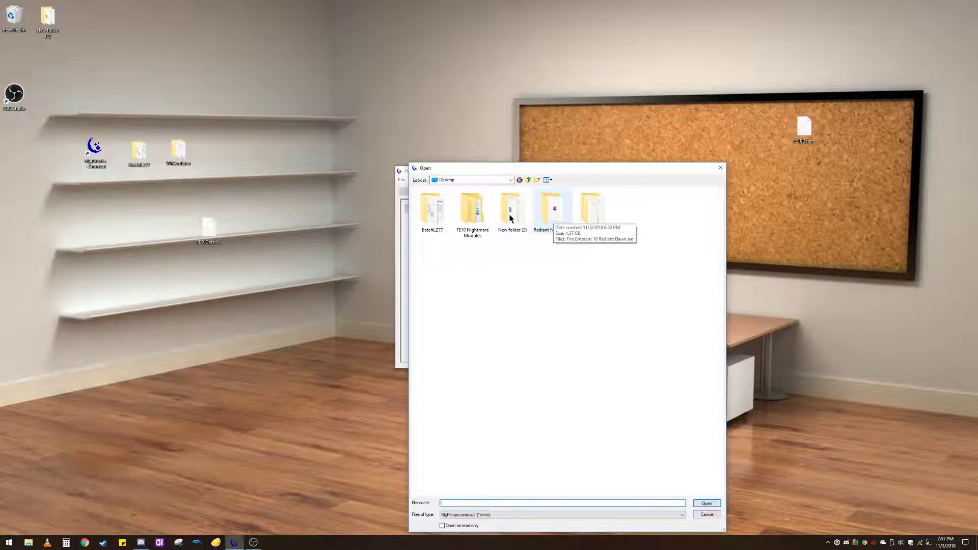
pyautogui.doubleClick(472, 209)
pyautogui.doubleClick(463, 199)
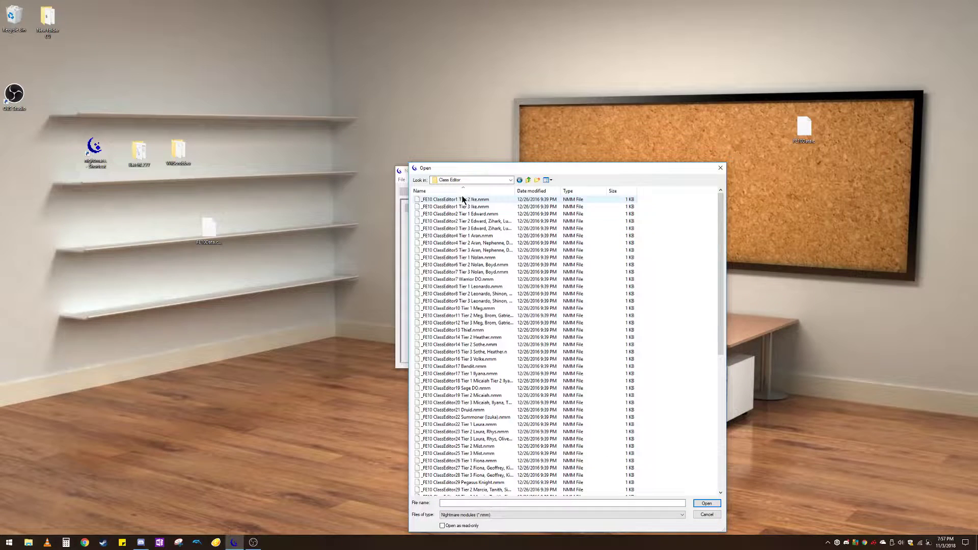
pyautogui.scroll(-4, 474, 224)
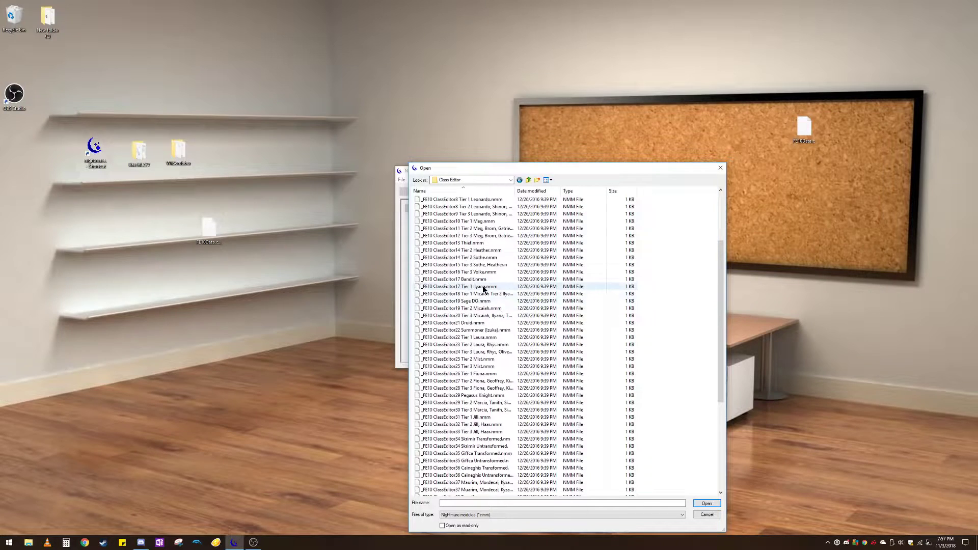
pyautogui.doubleClick(485, 294)
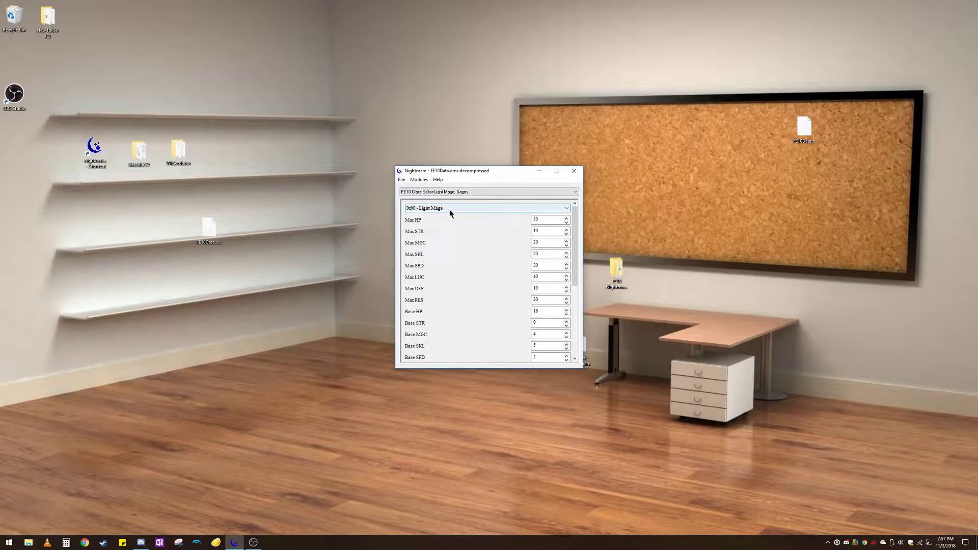
# Try setting the Light Mage class's Max STR to 50
pyautogui.click(459, 208)
pyautogui.click(460, 208)
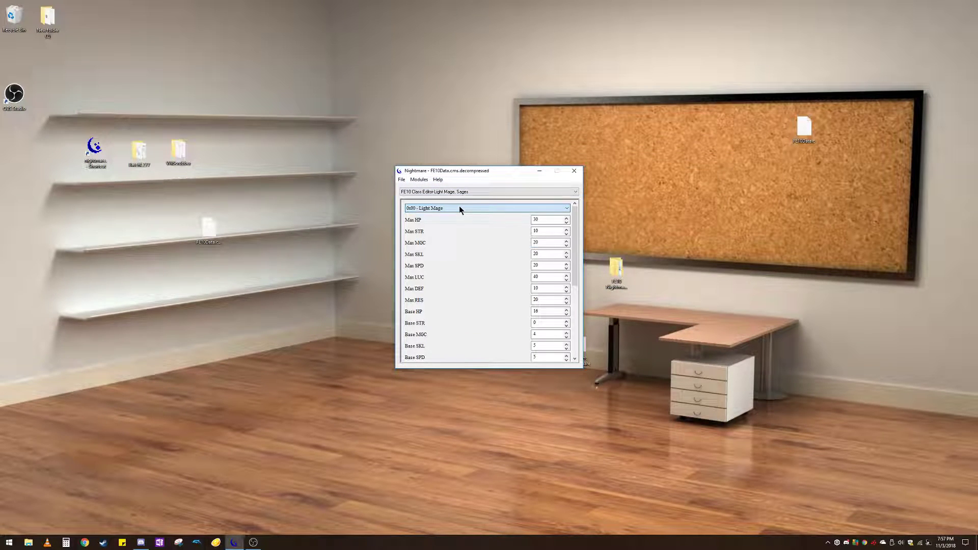
pyautogui.click(538, 231)
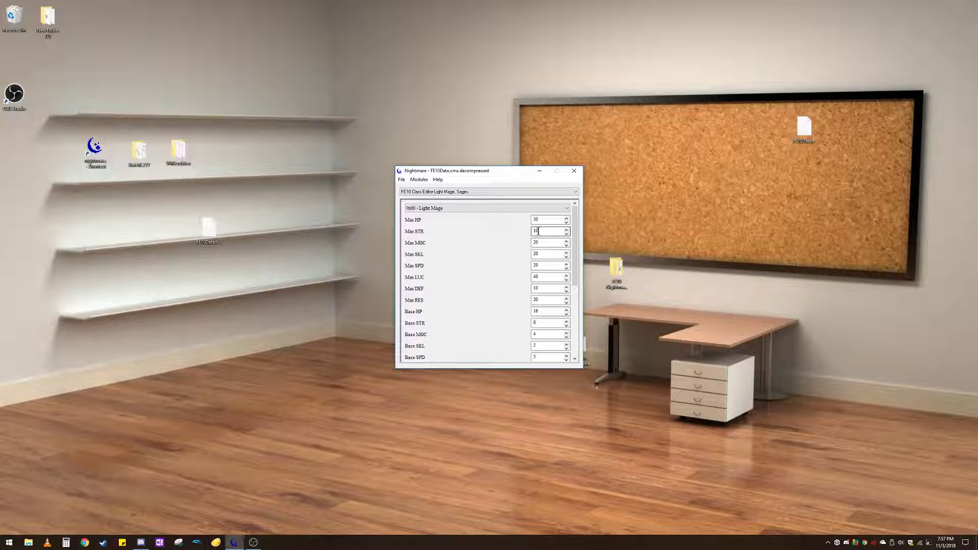
pyautogui.click(550, 241)
pyautogui.click(546, 231)
pyautogui.doubleClick(547, 230)
pyautogui.write('50')
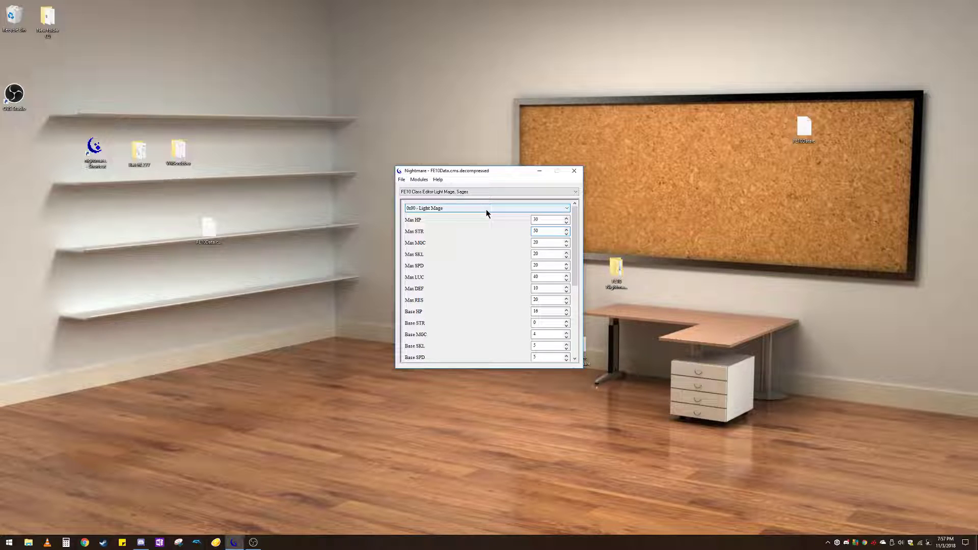
pyautogui.click(402, 180)
pyautogui.click(423, 216)
pyautogui.scroll(-1, 476, 207)
pyautogui.scroll(1, 479, 214)
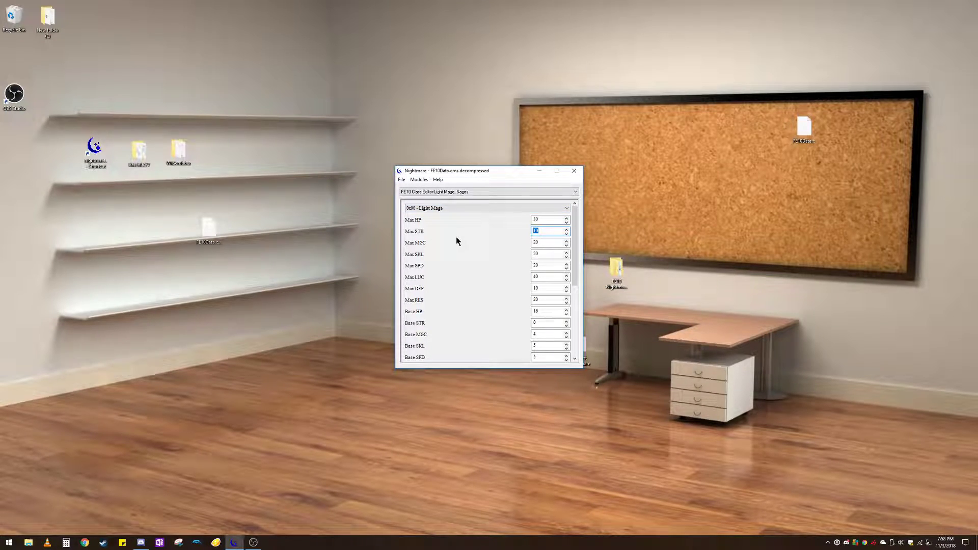
# Set the Light Mage's Max STR to 50, applying the change and saving the ROM
pyautogui.write('50')
pyautogui.click(403, 181)
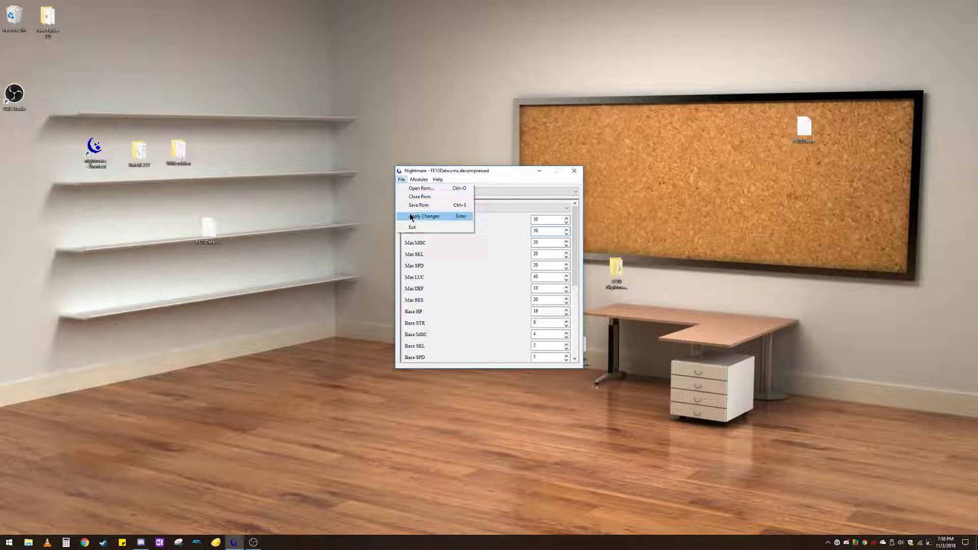
pyautogui.click(420, 216)
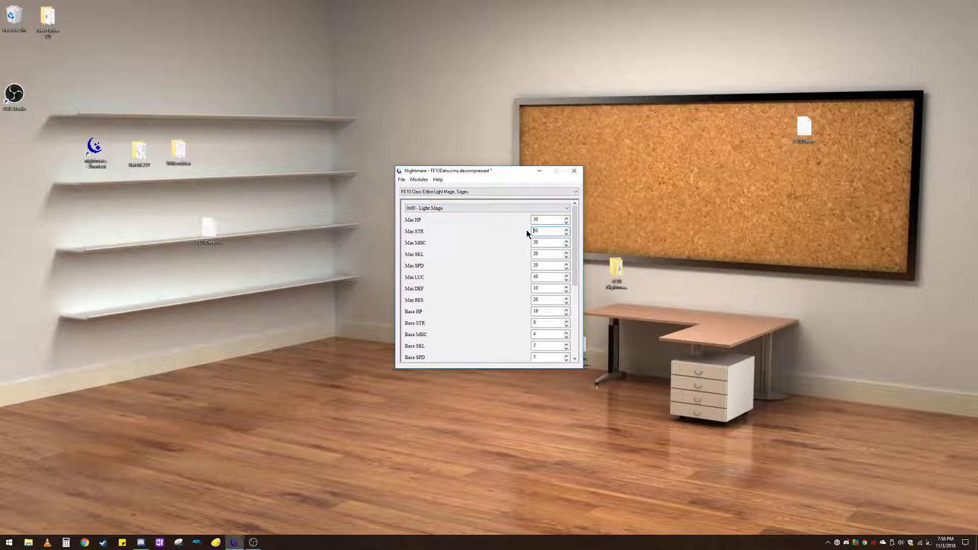
pyautogui.click(401, 180)
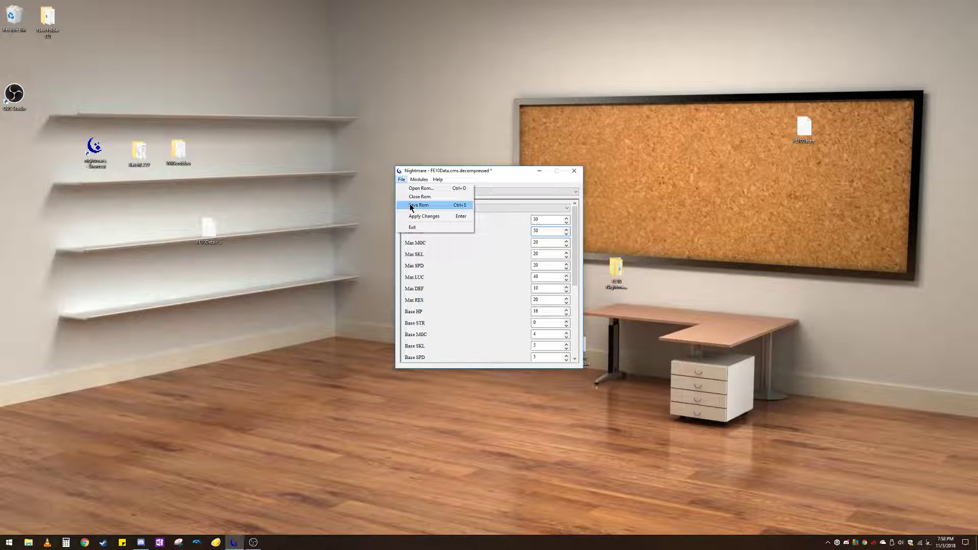
pyautogui.click(411, 206)
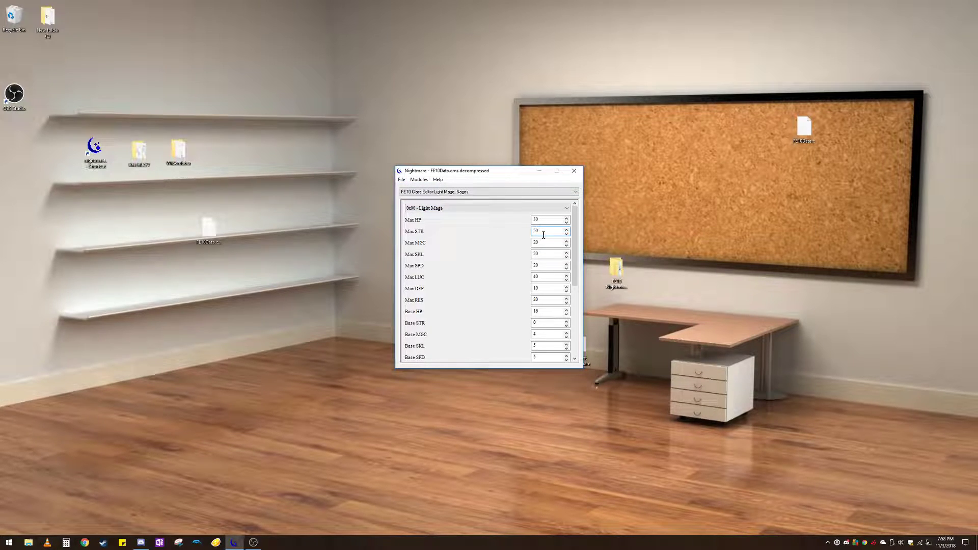
# Close the loaded Light Mage class module and exit Nightmare without loading another module
pyautogui.click(419, 179)
pyautogui.click(422, 196)
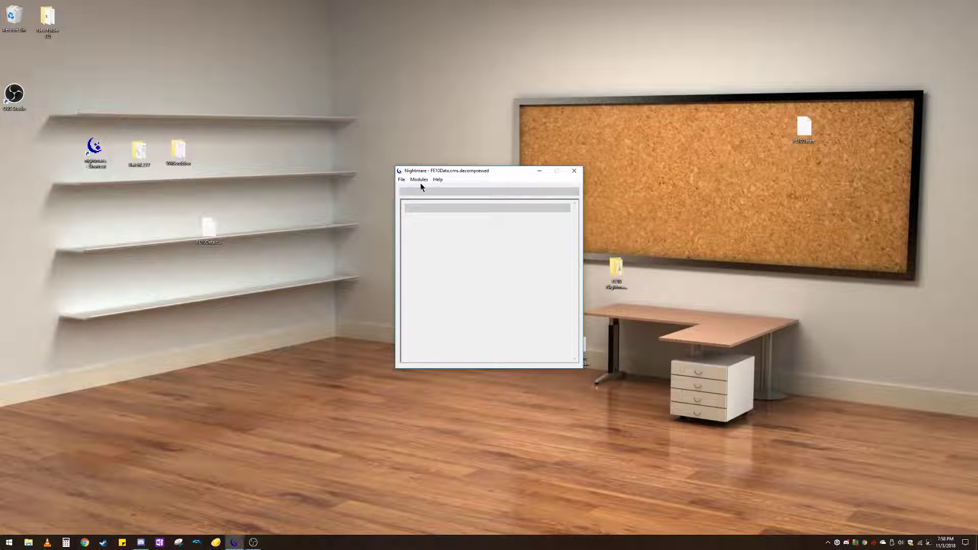
pyautogui.click(420, 181)
pyautogui.click(421, 188)
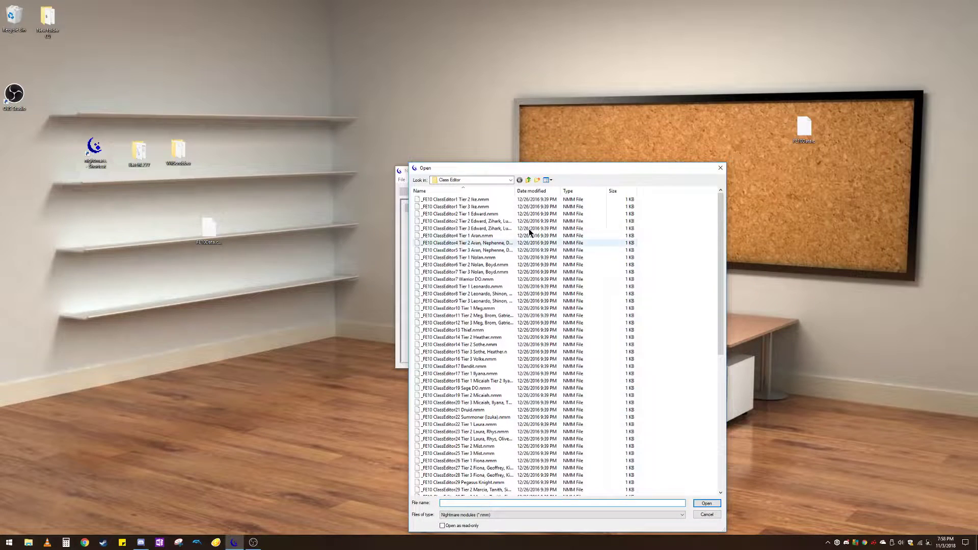
pyautogui.click(721, 168)
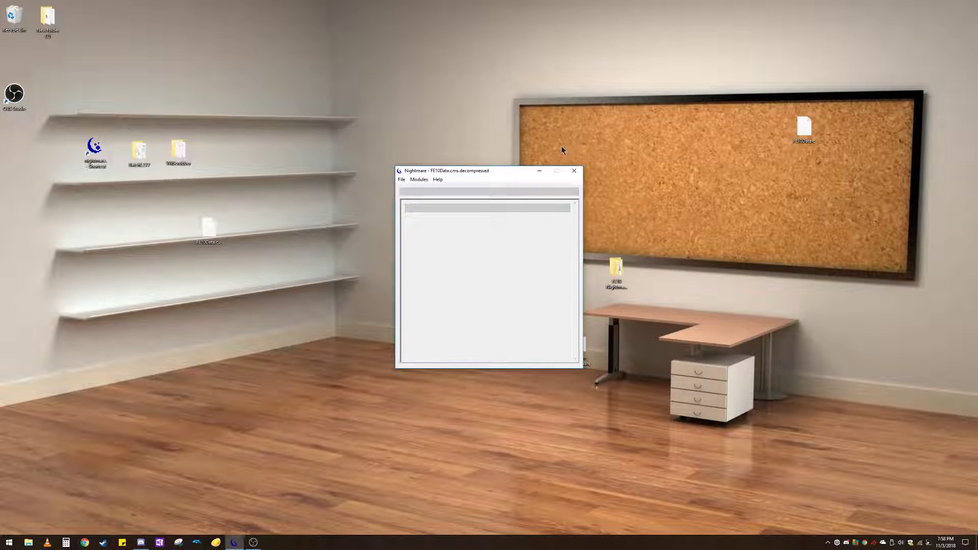
pyautogui.click(575, 172)
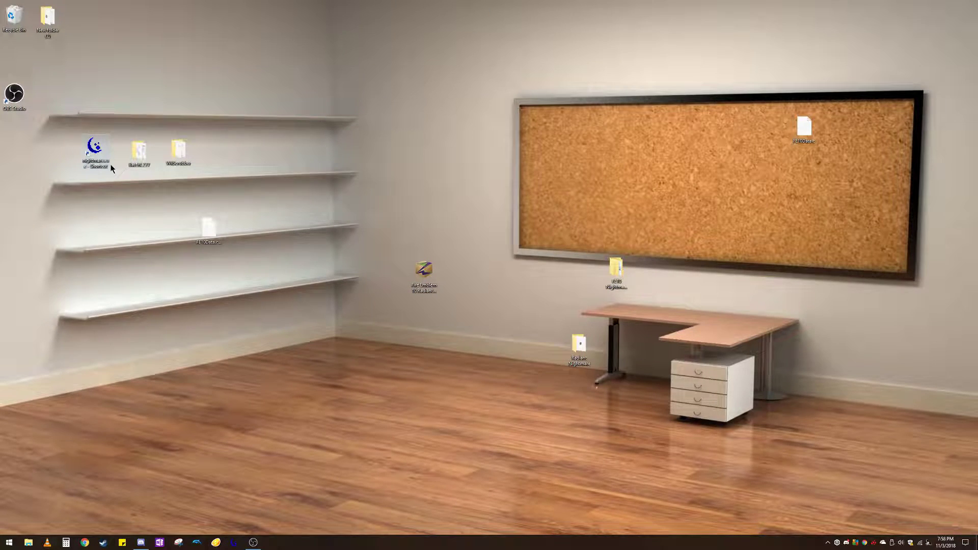
pyautogui.click(206, 235)
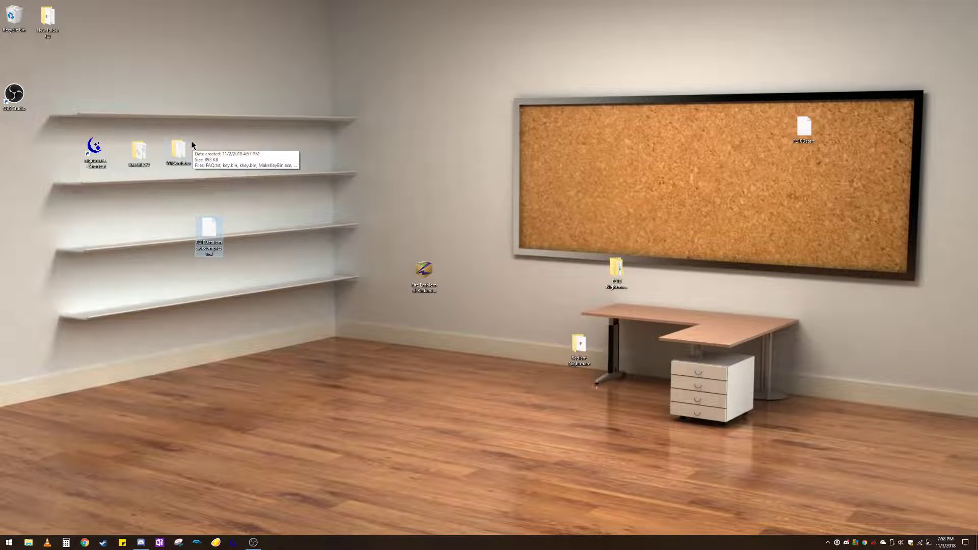
pyautogui.doubleClick(176, 152)
pyautogui.click(352, 104)
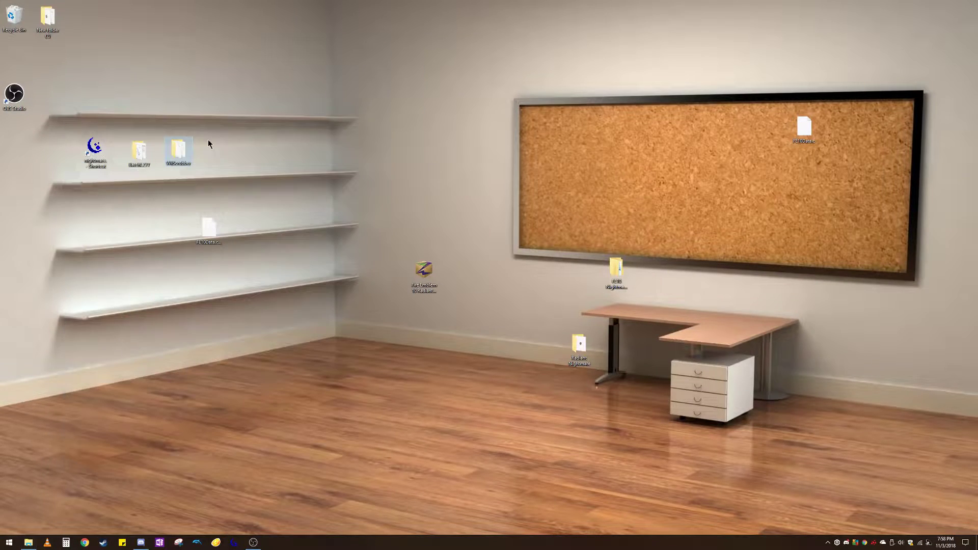
# Compress FE10Data.cms.decompressed with BatchLZ77 and place the compressed file just above the Fire Emblem 10 ISO on the desktop
pyautogui.doubleClick(145, 156)
pyautogui.doubleClick(144, 157)
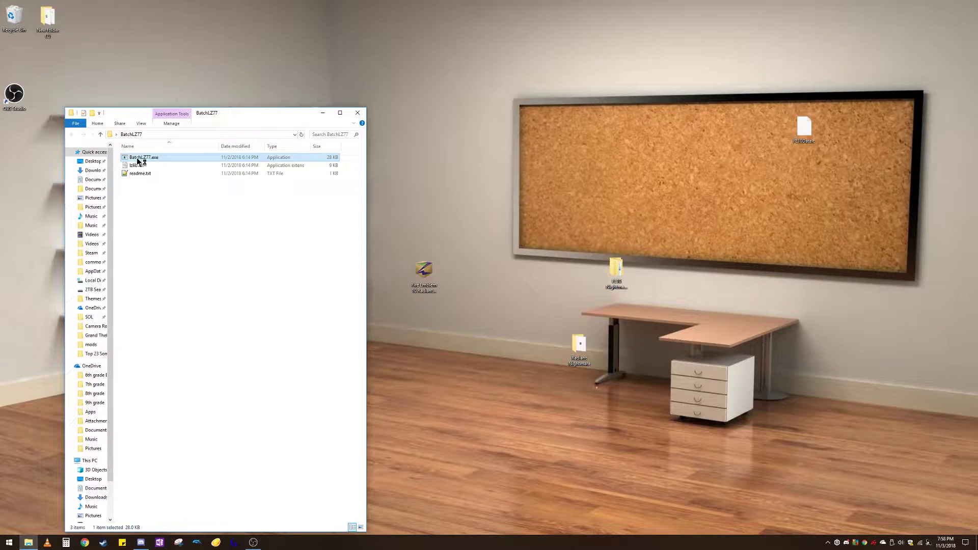
pyautogui.click(358, 113)
pyautogui.moveTo(221, 227); pyautogui.dragTo(96, 67)
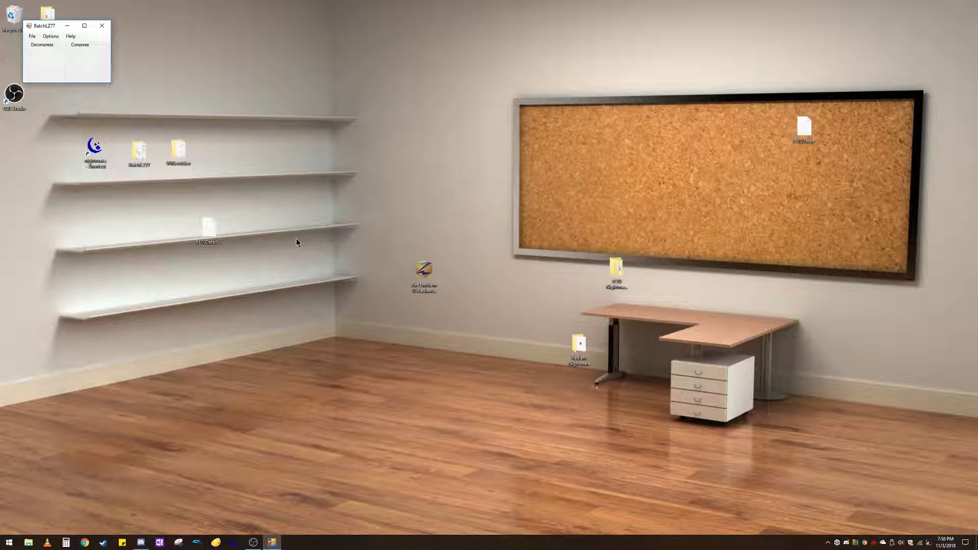
pyautogui.click(102, 25)
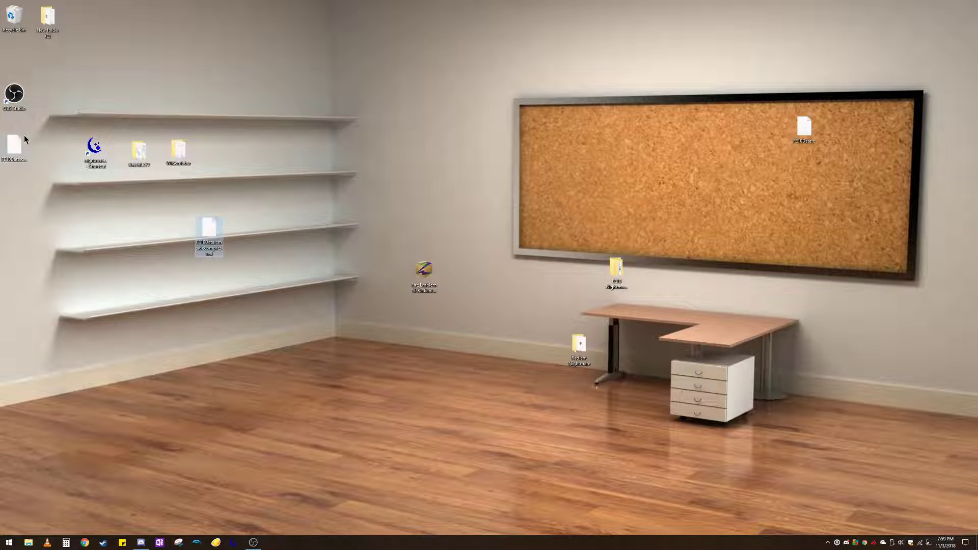
pyautogui.moveTo(16, 146); pyautogui.dragTo(399, 209)
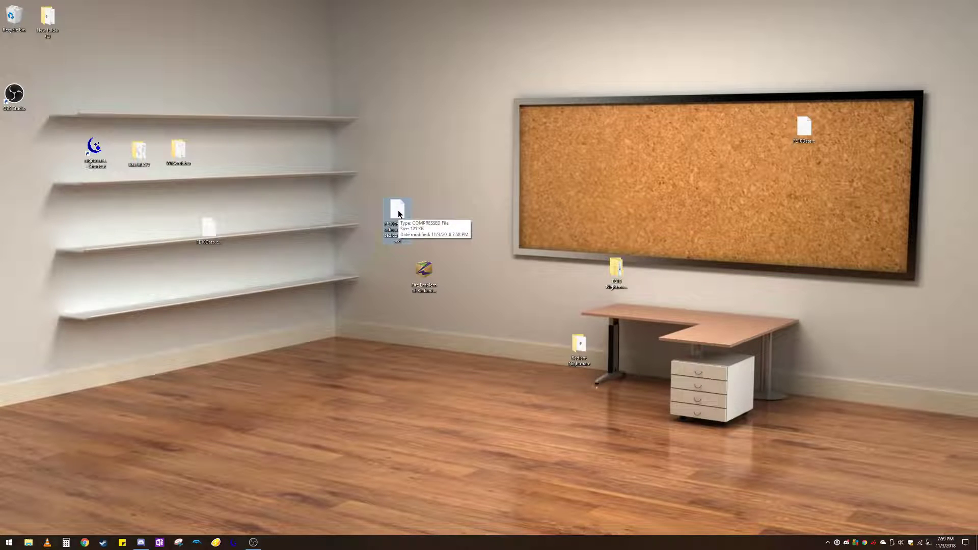
# Bring the original FE10Data.cms from the corkboard next to the decompressed file and delete the original
pyautogui.click(205, 231)
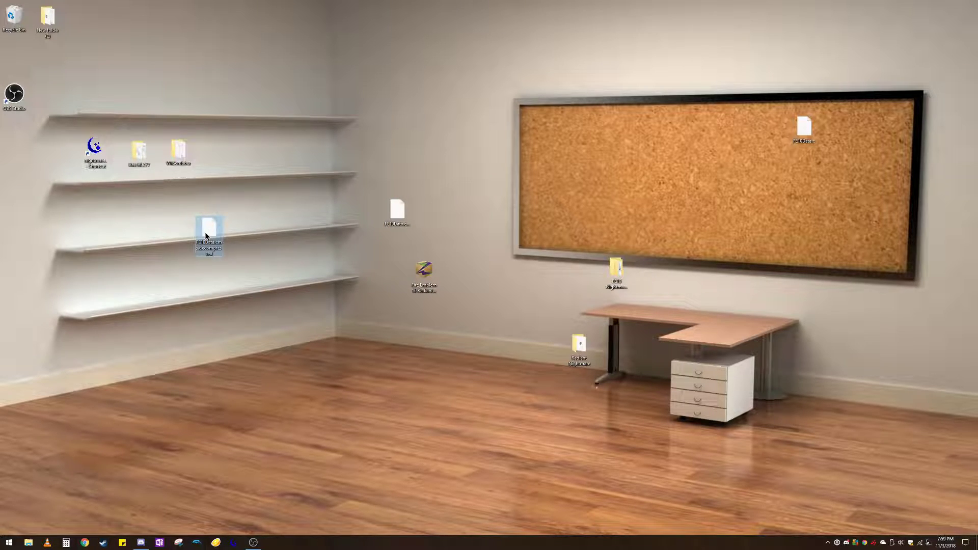
pyautogui.click(791, 125)
pyautogui.moveTo(803, 131); pyautogui.dragTo(246, 240)
pyautogui.click(219, 241)
pyautogui.click(248, 237)
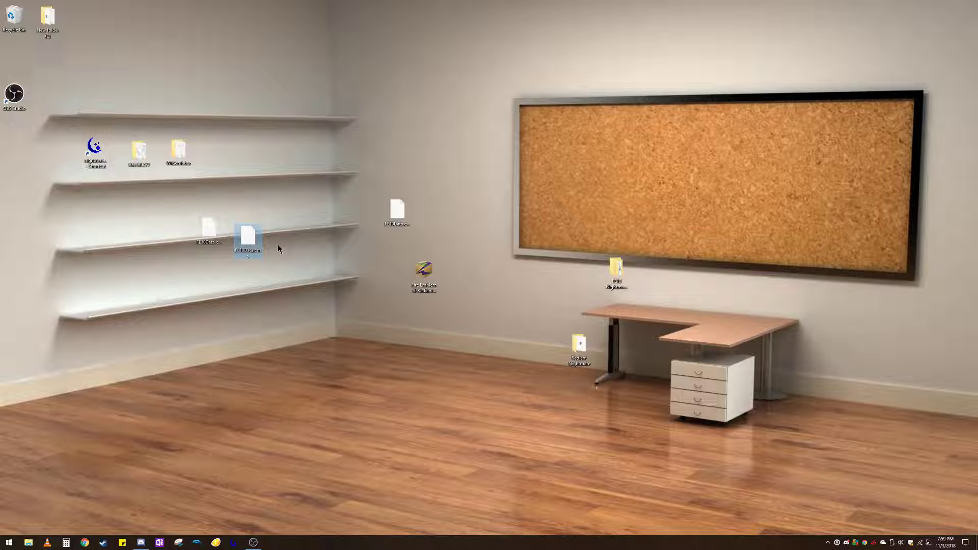
pyautogui.rightClick(245, 228)
pyautogui.click(289, 268)
pyautogui.rightClick(250, 231)
pyautogui.click(269, 370)
# Move the decompressed FE10Data file beside the Nightmare shortcut, away from the compressed file
pyautogui.click(209, 243)
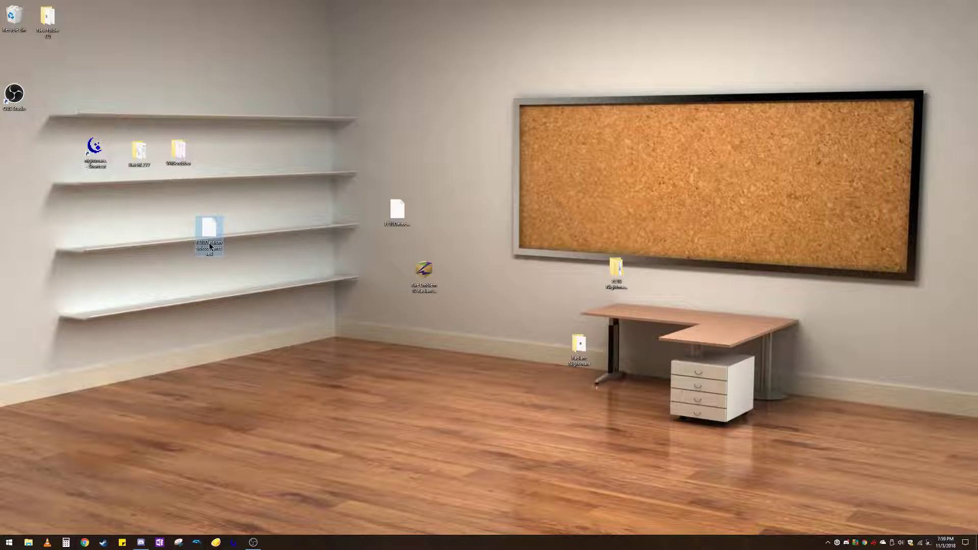
pyautogui.click(248, 292)
pyautogui.rightClick(202, 239)
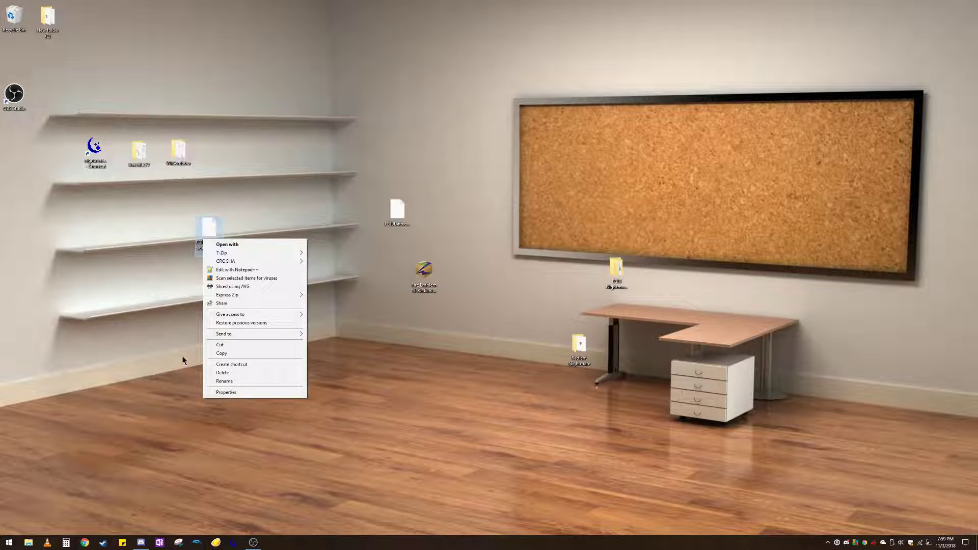
pyautogui.click(243, 246)
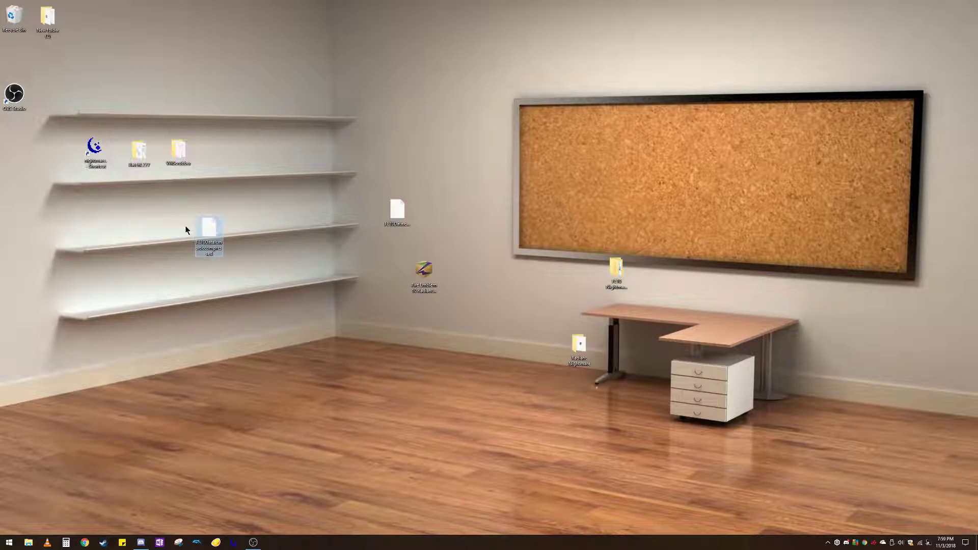
pyautogui.click(216, 214)
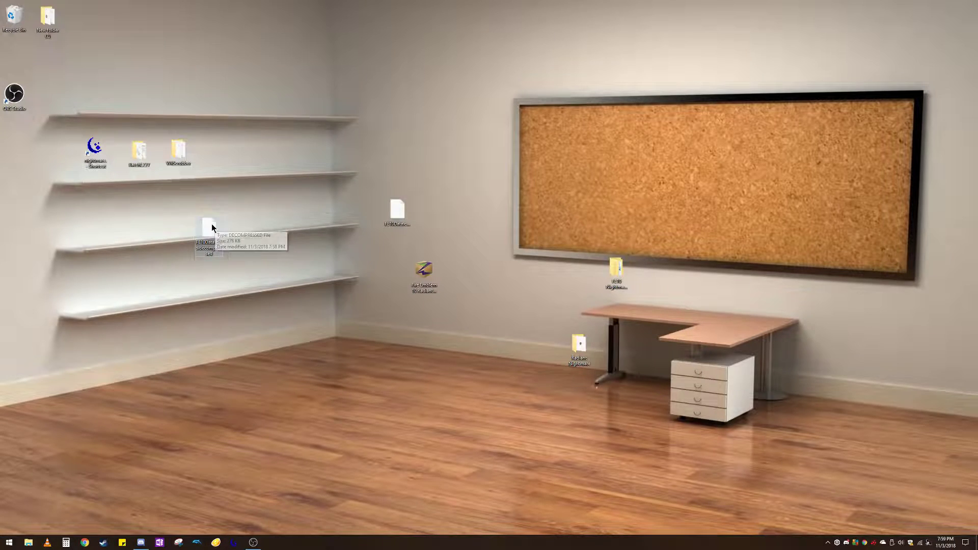
pyautogui.click(385, 206)
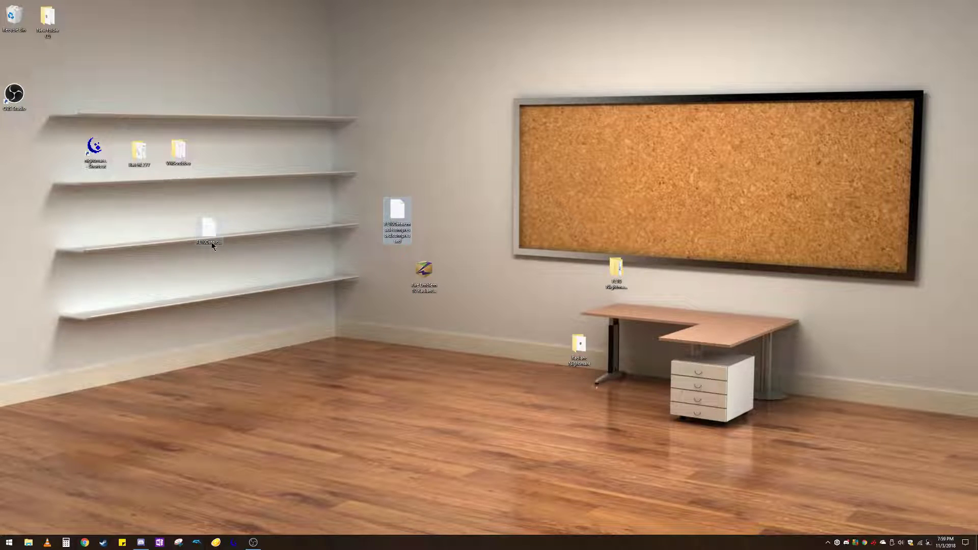
pyautogui.moveTo(213, 246); pyautogui.dragTo(46, 158)
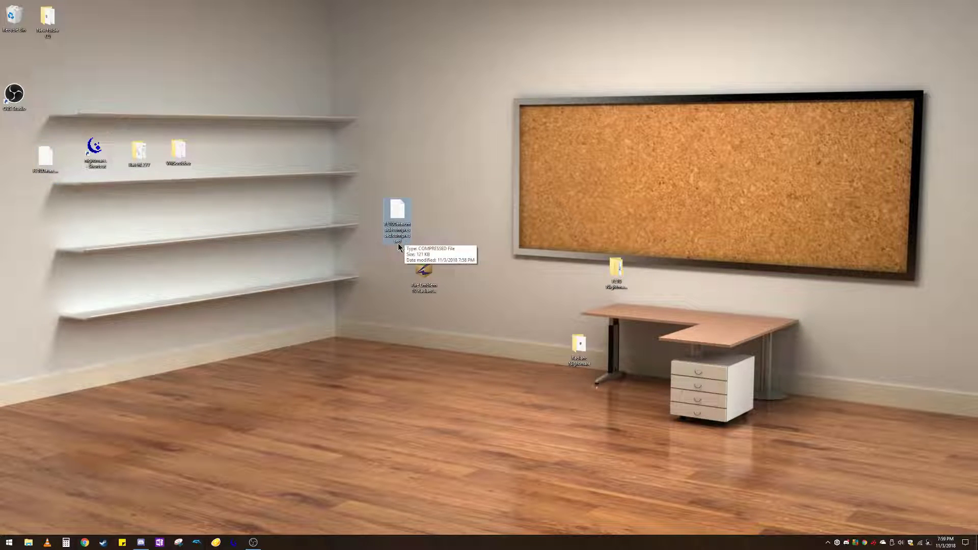
pyautogui.click(473, 250)
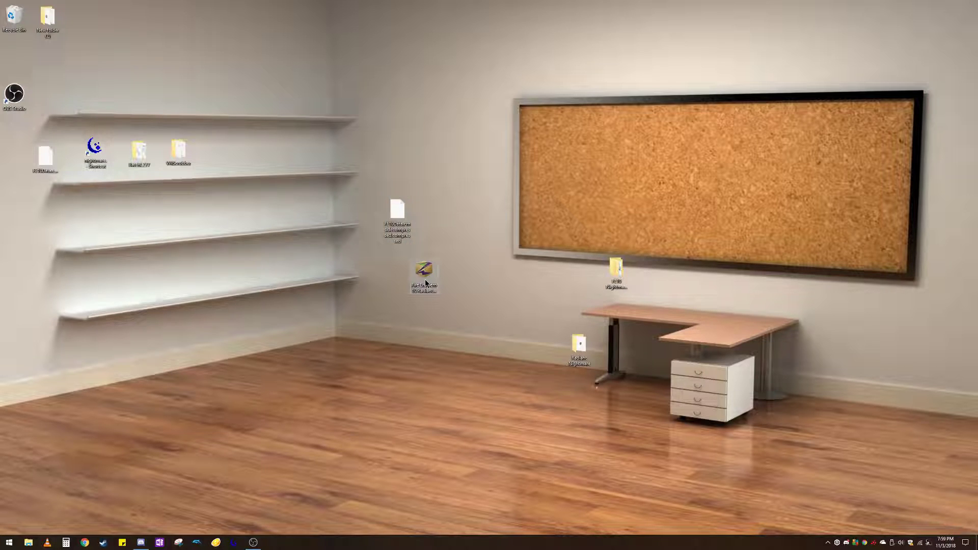
# Run WiiScrubber.exe and load Fire Emblem 10 Radiant Dawn.iso from the Radiant Nightmare folder, closing the WiiScrubber folder window
pyautogui.doubleClick(174, 153)
pyautogui.doubleClick(139, 238)
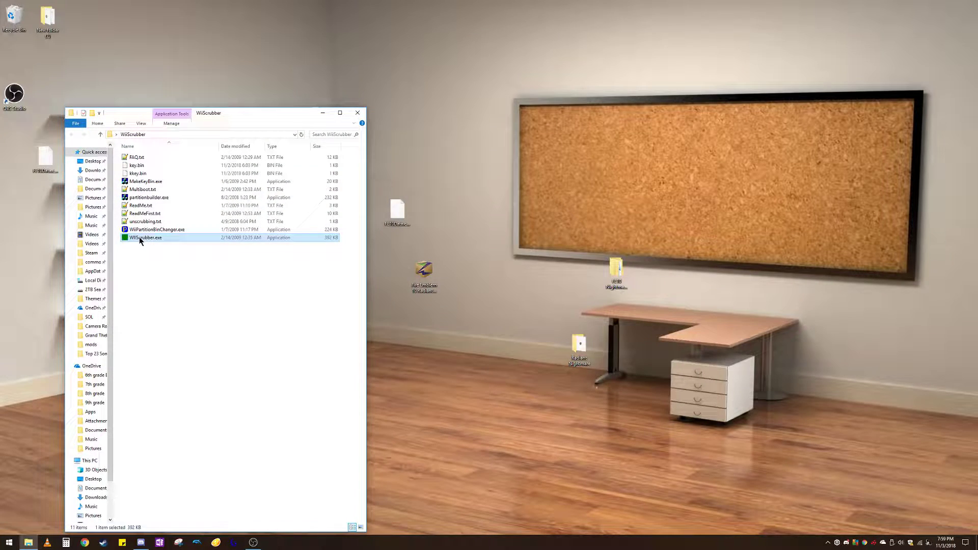
pyautogui.click(401, 185)
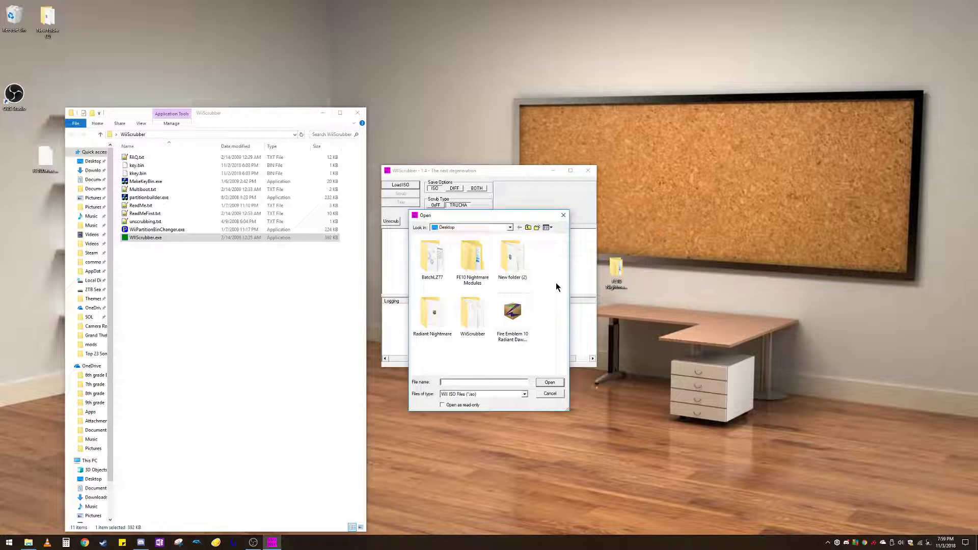
pyautogui.click(466, 258)
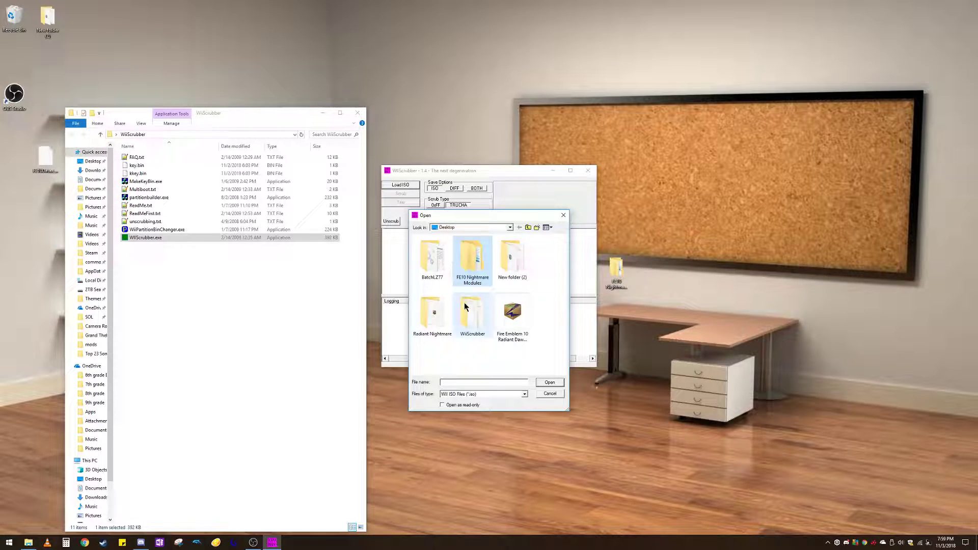
pyautogui.doubleClick(435, 311)
pyautogui.click(448, 247)
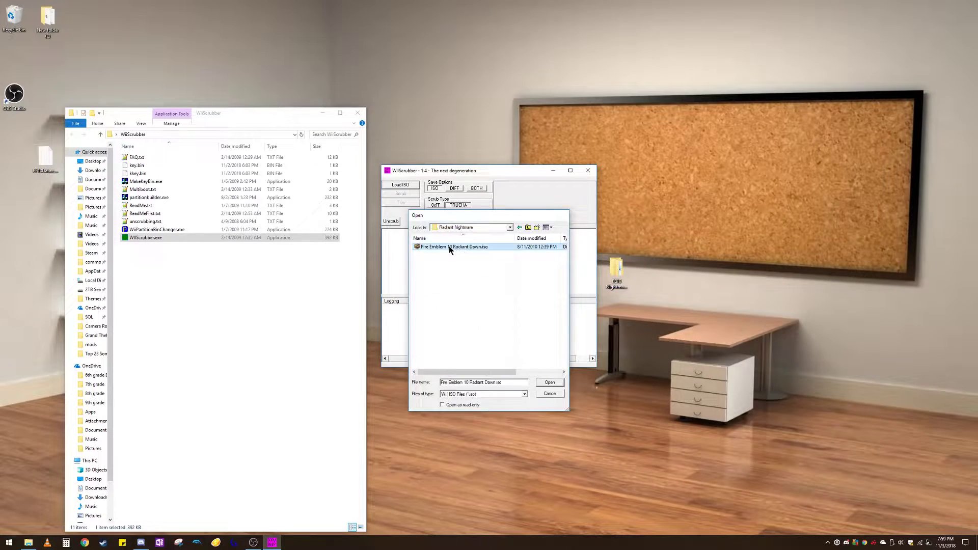
pyautogui.doubleClick(449, 247)
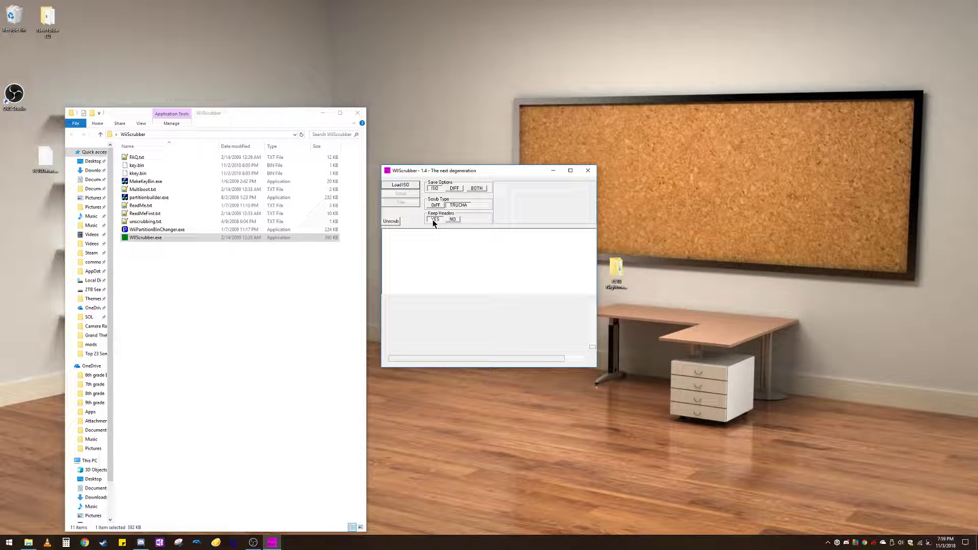
pyautogui.click(358, 112)
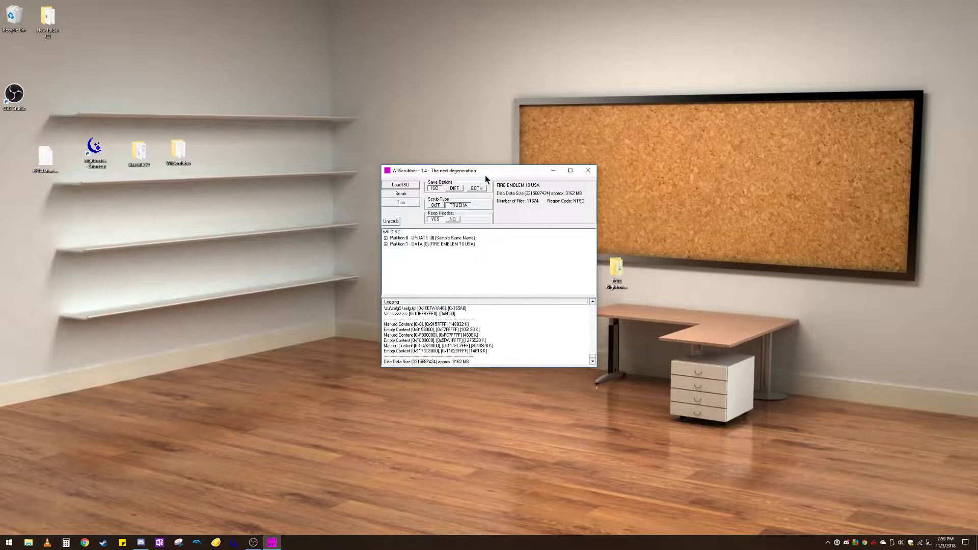
# Replace FE10Data.cms in the ISO's DATA partition with FE10Data.cms.decompressed.compressed from the desktop
pyautogui.click(386, 244)
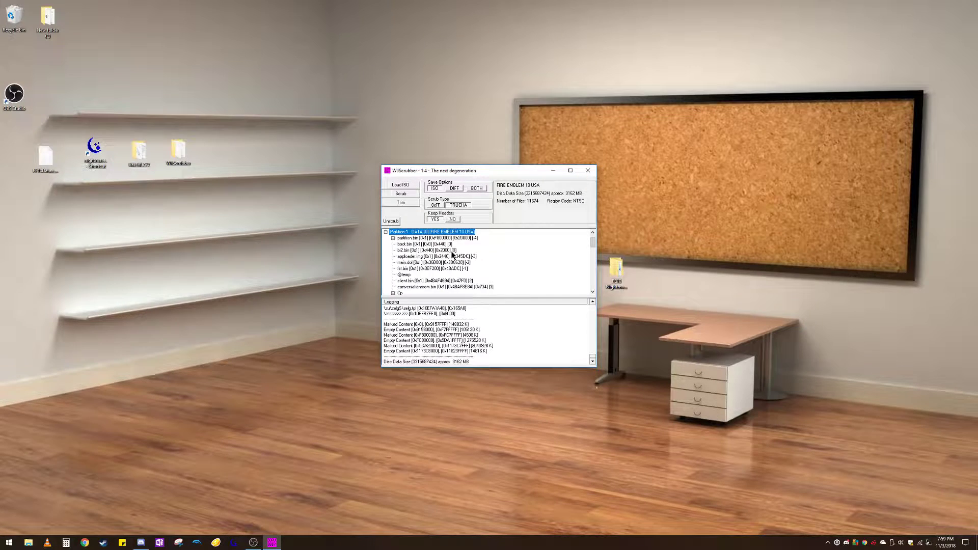
pyautogui.scroll(-10, 451, 252)
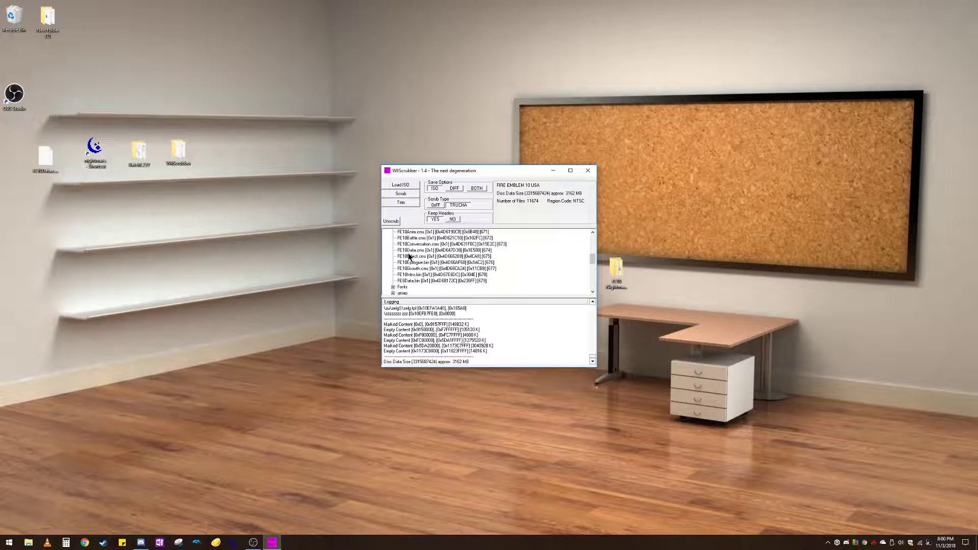
pyautogui.click(409, 251)
pyautogui.rightClick(415, 252)
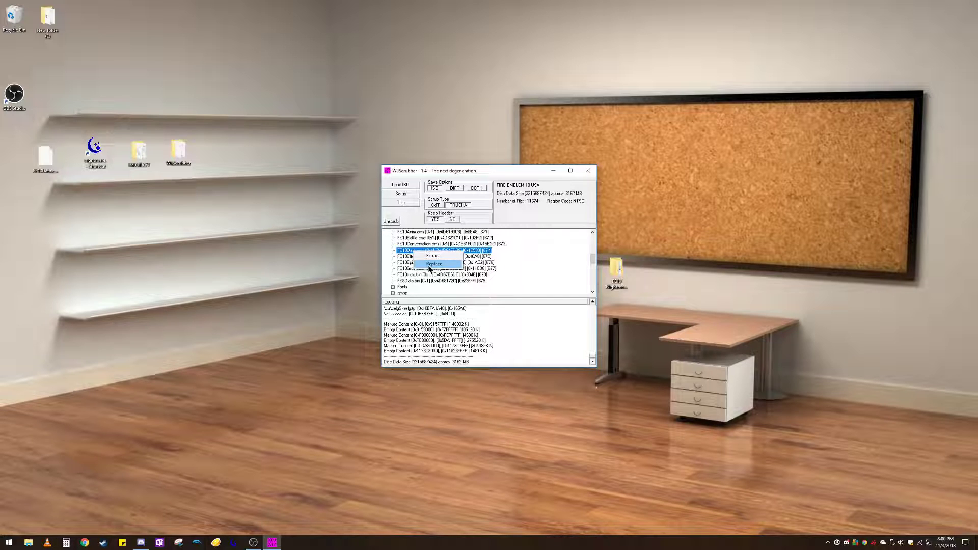
pyautogui.click(429, 265)
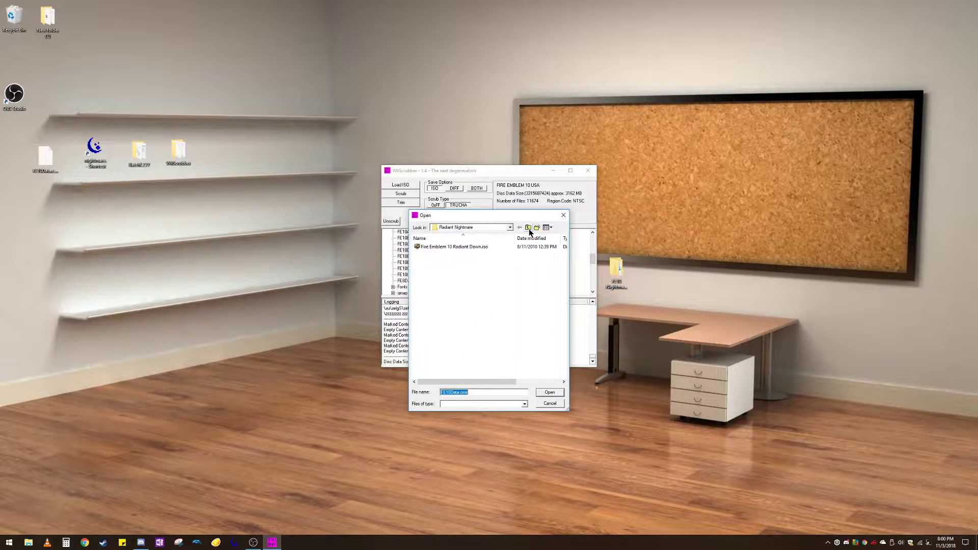
pyautogui.click(529, 228)
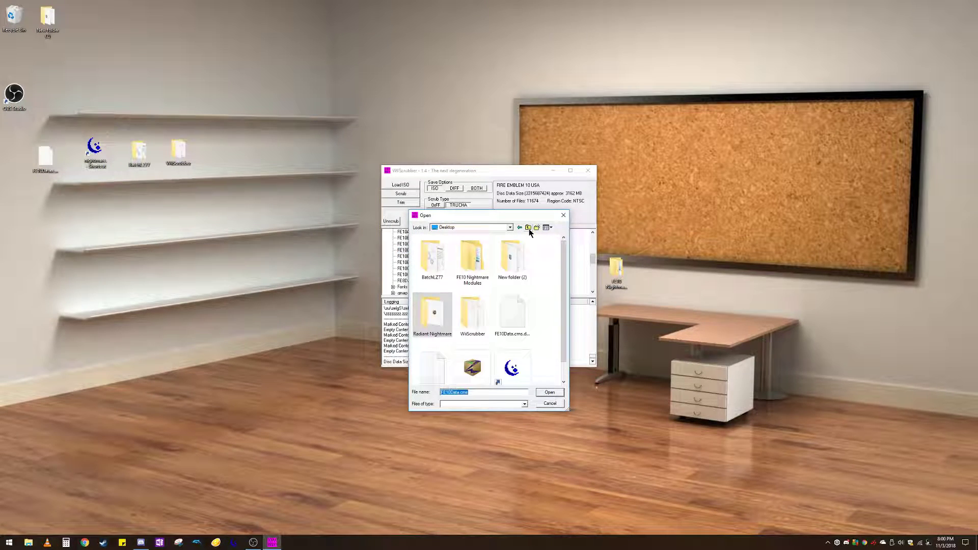
pyautogui.click(518, 309)
pyautogui.press('Down')
pyautogui.press('Left')
pyautogui.press('Left')
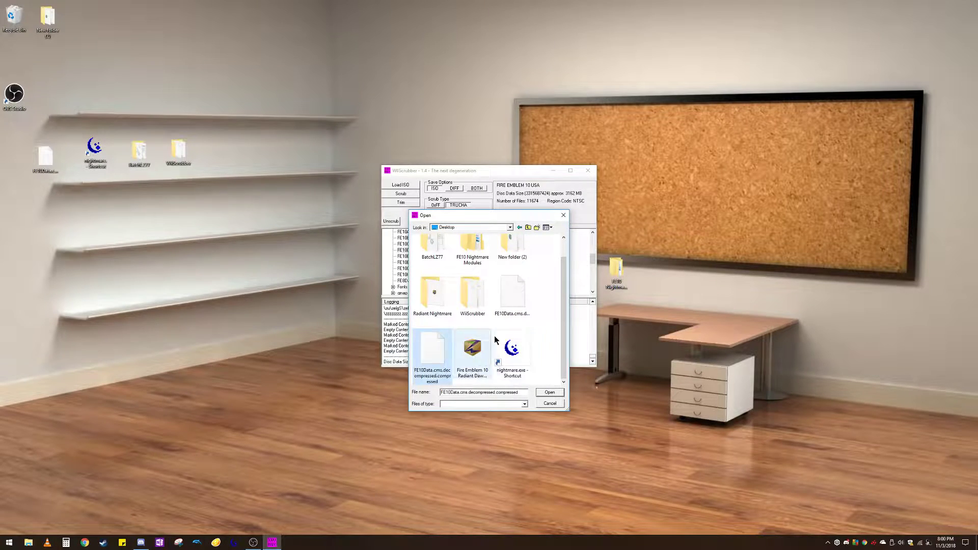
pyautogui.doubleClick(436, 352)
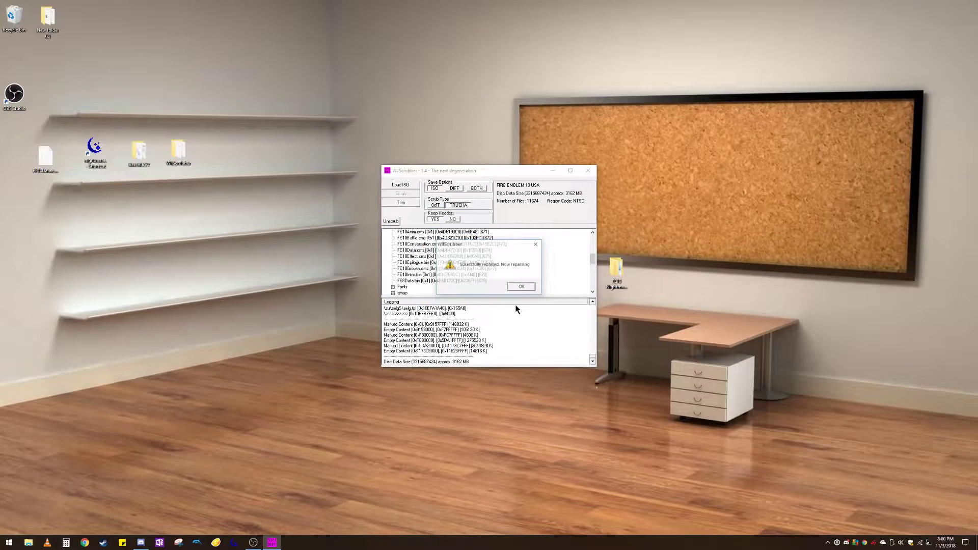
pyautogui.click(521, 288)
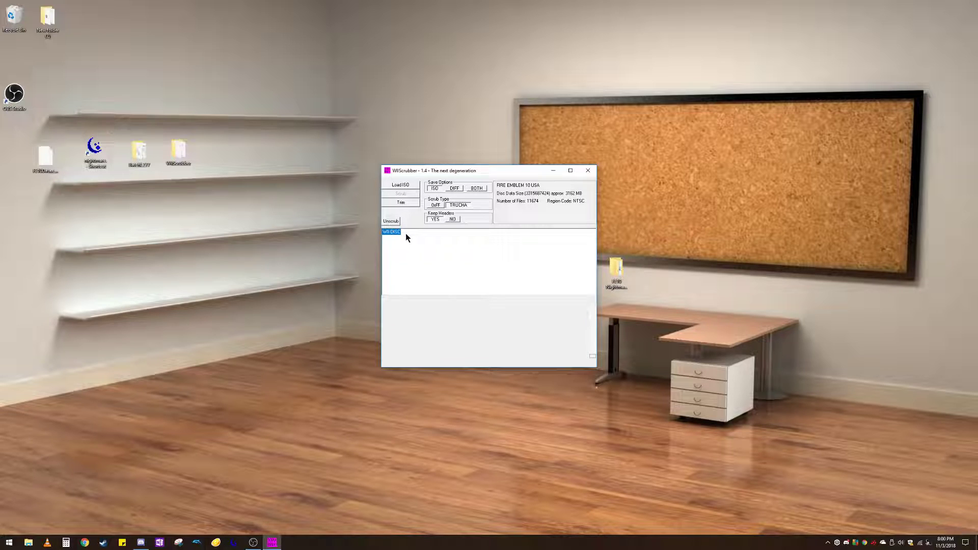
# Close WiiScrubber and check the modified ISO in the Radiant Nightmare folder
pyautogui.click(583, 172)
pyautogui.click(488, 289)
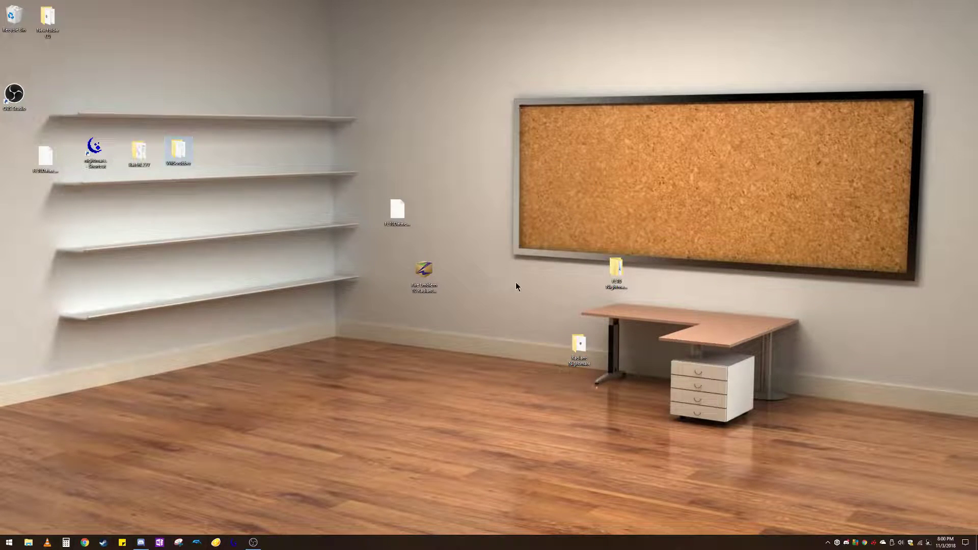
pyautogui.doubleClick(579, 346)
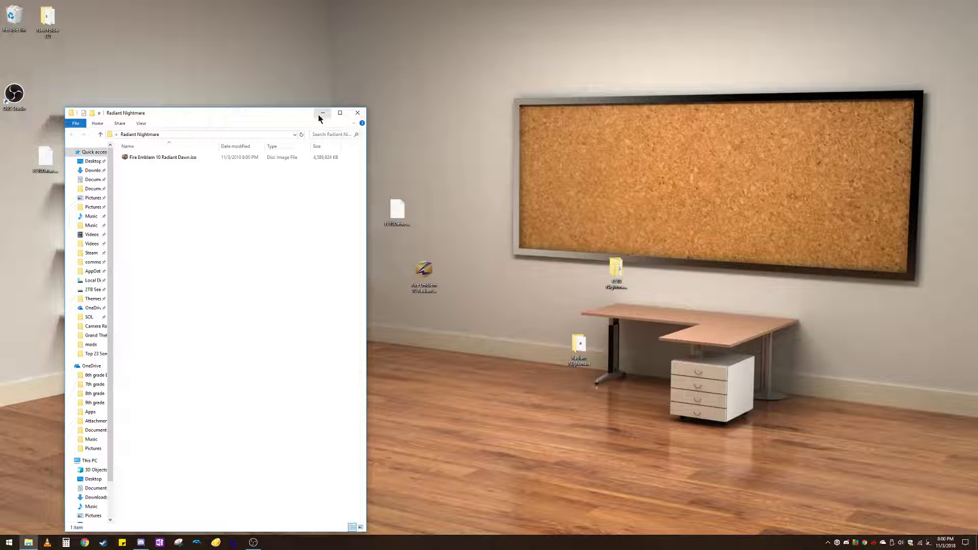
pyautogui.click(357, 115)
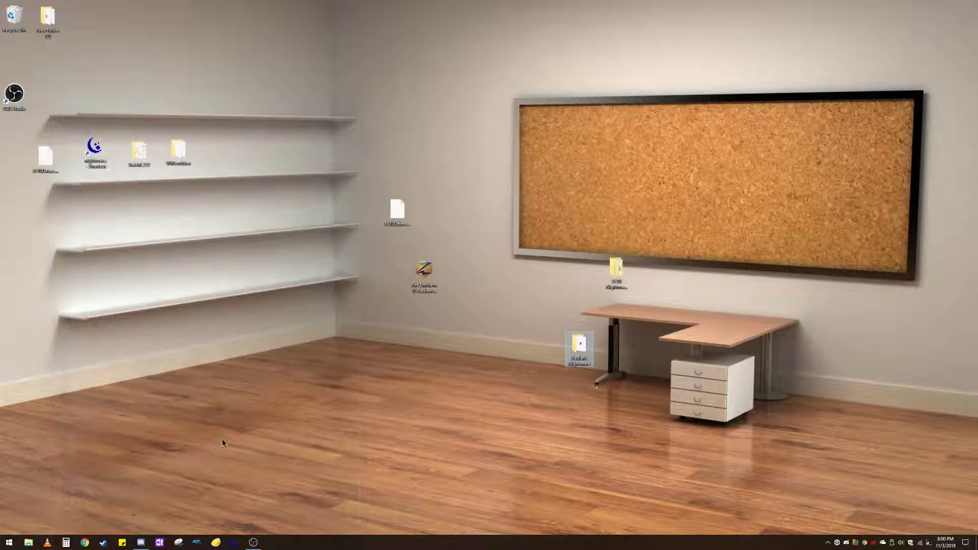
# Open Dolphin, narrow its window and launch Fire Emblem 10 Radiant Dawn.iso from the Radiant Nightmare folder in it
pyautogui.click(197, 542)
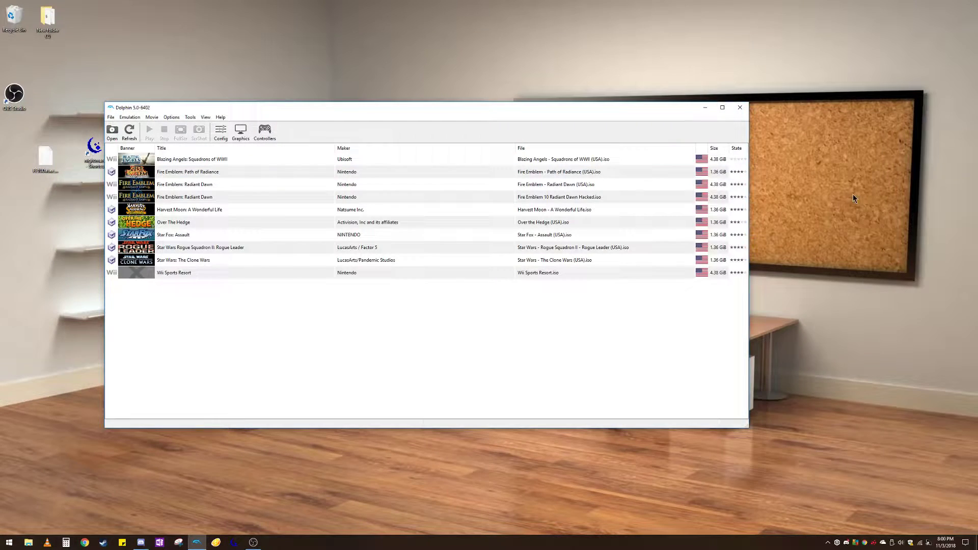
pyautogui.moveTo(750, 171); pyautogui.dragTo(361, 171)
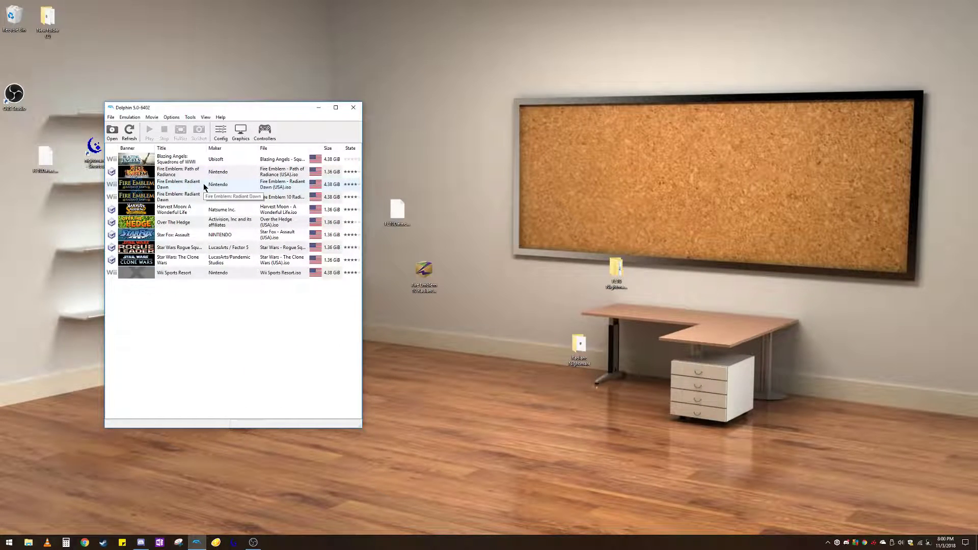
pyautogui.moveTo(351, 194)
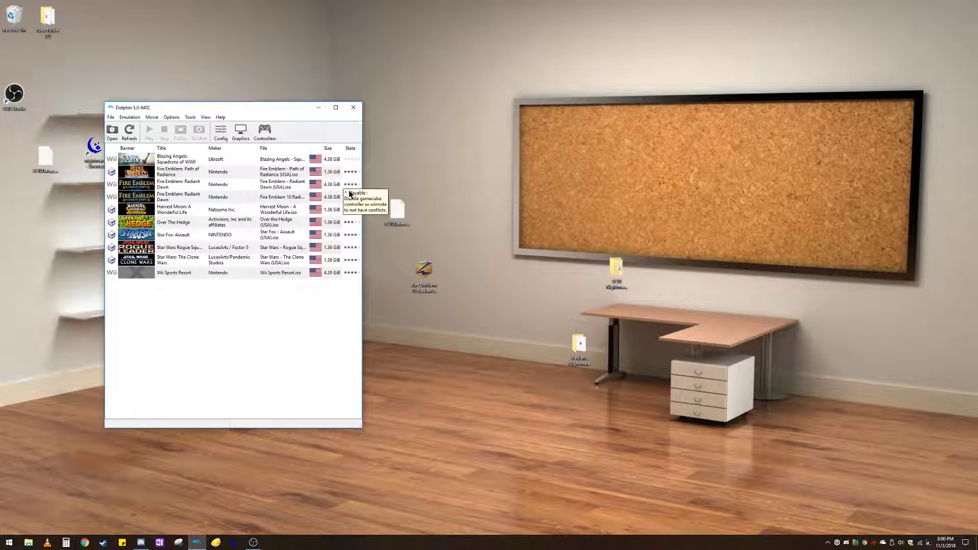
pyautogui.doubleClick(591, 339)
pyautogui.moveTo(179, 121); pyautogui.dragTo(525, 109)
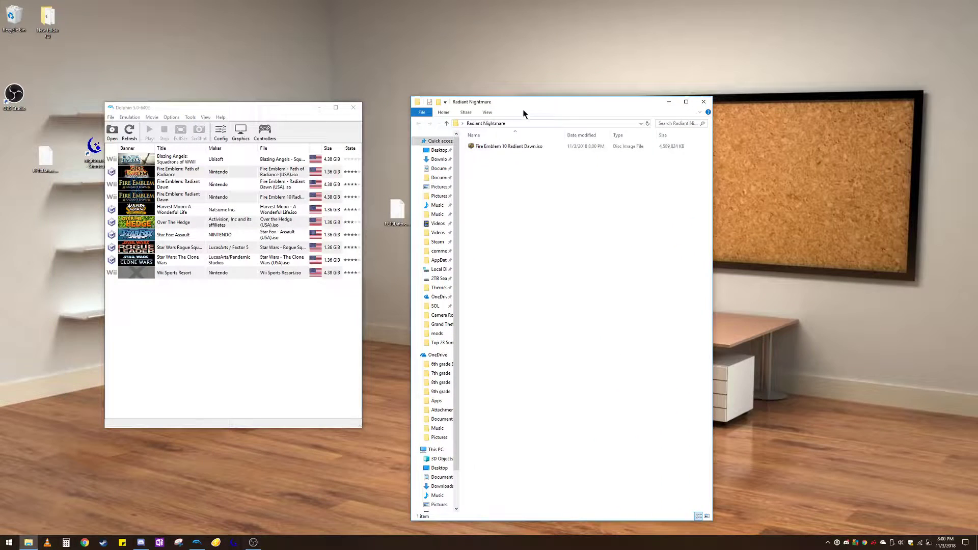
pyautogui.moveTo(509, 146); pyautogui.dragTo(230, 323)
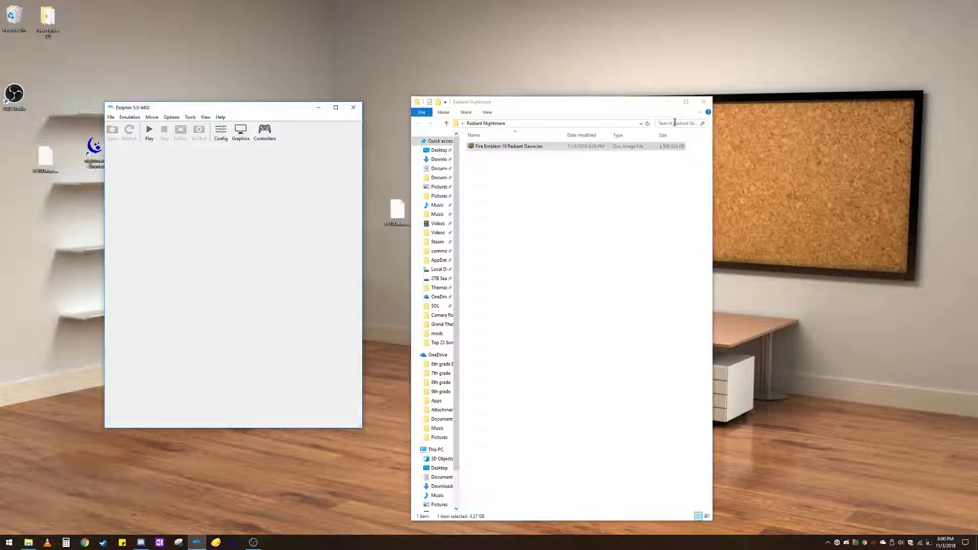
pyautogui.click(704, 101)
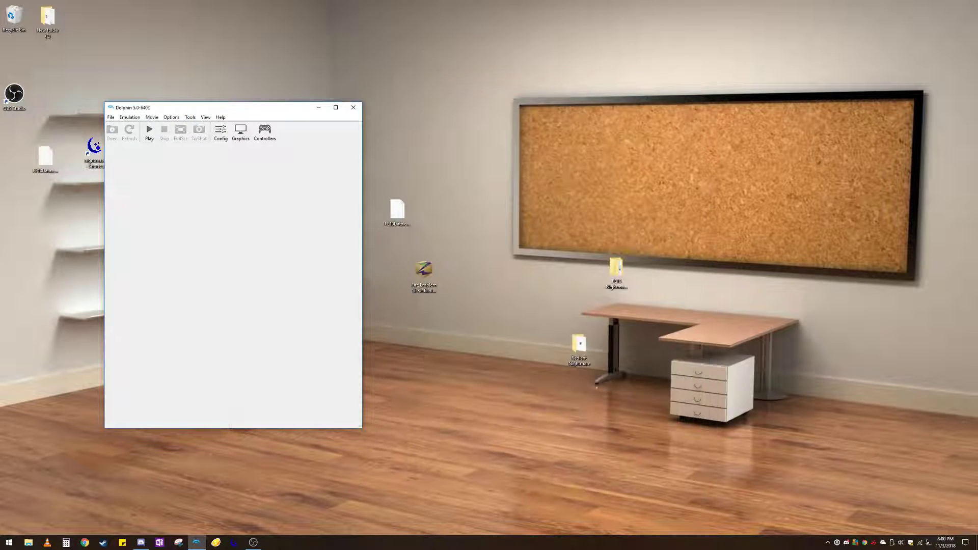
# Check the audio settings in Dolphin's configuration and close the dialog
pyautogui.click(220, 132)
pyautogui.click(199, 185)
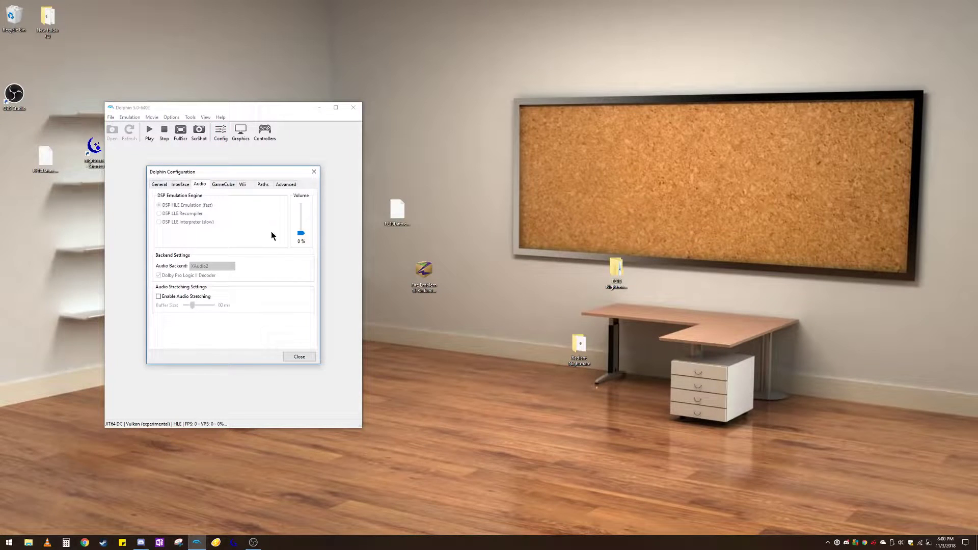
pyautogui.click(299, 357)
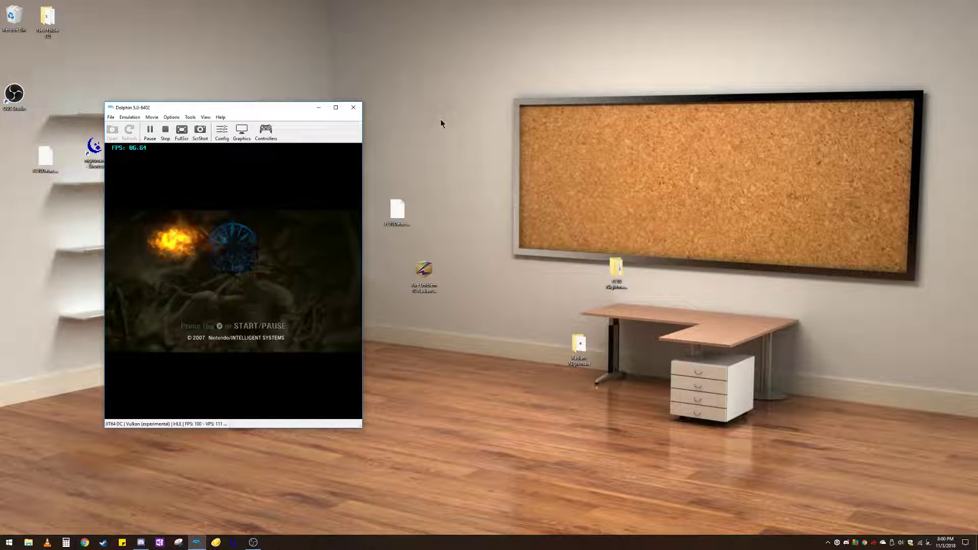
# Move the Dolphin window toward the middle of the desktop and widen it for the running game
pyautogui.moveTo(273, 112); pyautogui.dragTo(424, 112)
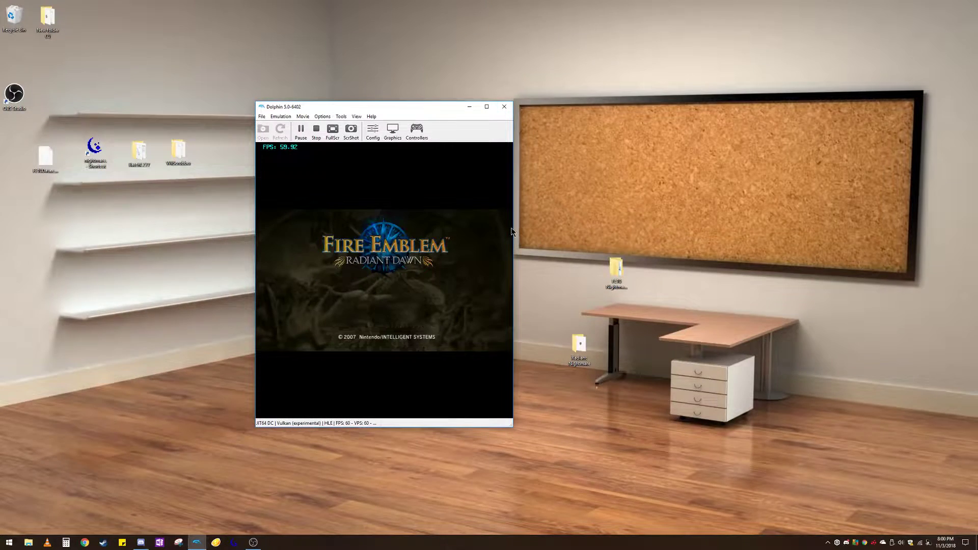
pyautogui.moveTo(515, 227); pyautogui.dragTo(871, 226)
pyautogui.click(634, 266)
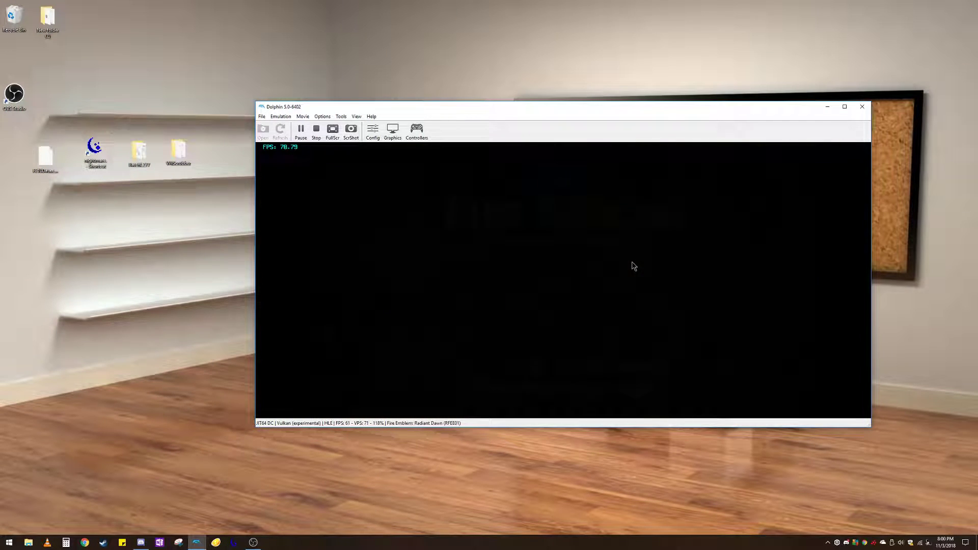
# Select the fourth save slot's Clear Data for a new playthrough and choose the Normal difficulty level
pyautogui.press('Return')
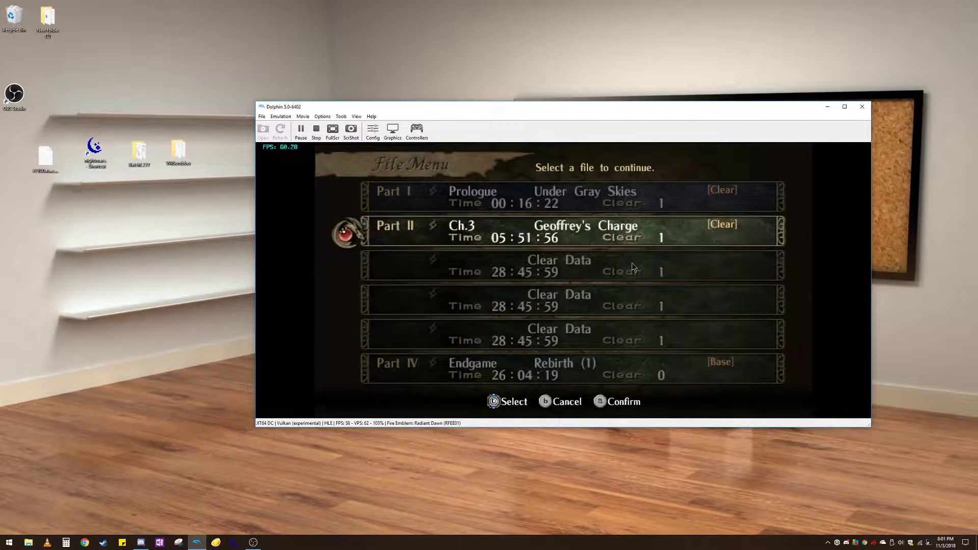
pyautogui.press('Down')
pyautogui.press('Down')
pyautogui.press('Return')
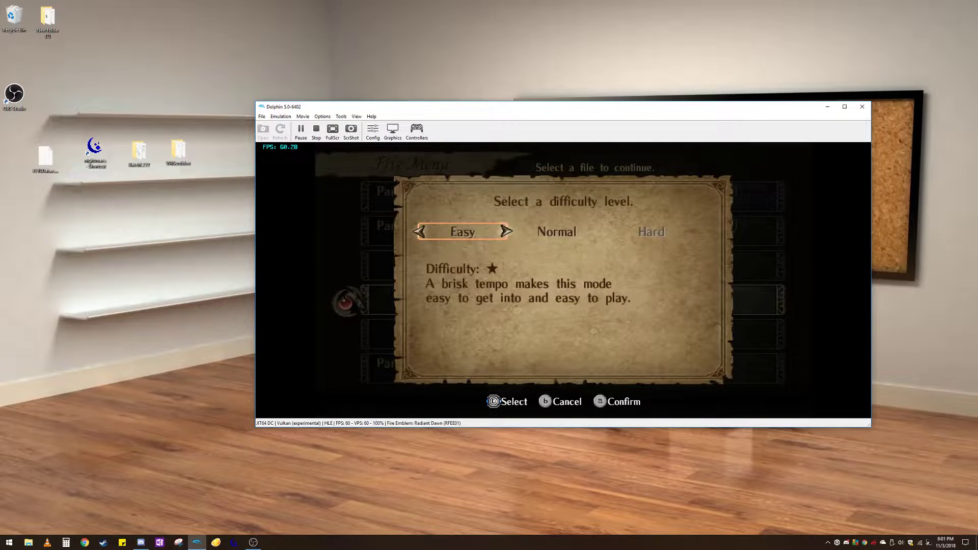
pyautogui.press('Right')
pyautogui.press('Left')
pyautogui.press('Right')
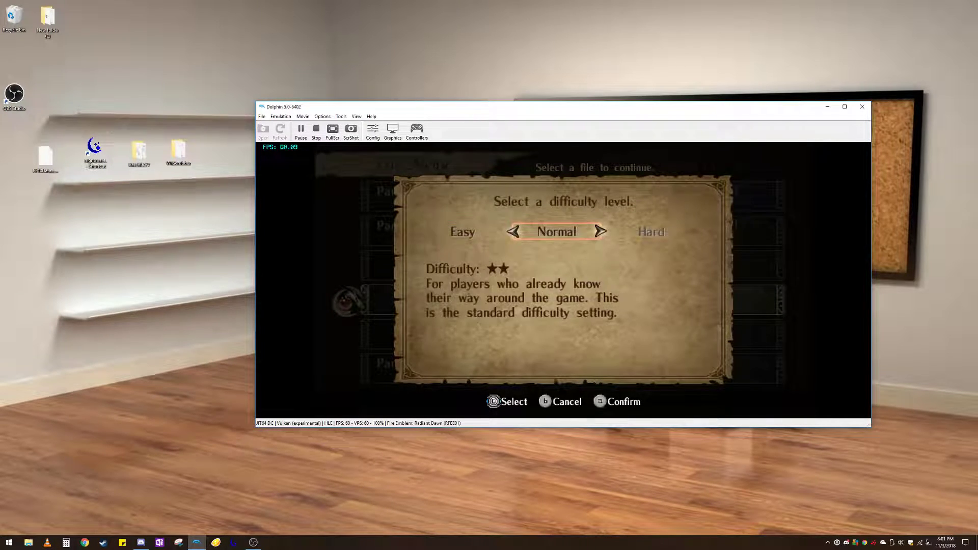
# Advance to the first map and inspect Micaiah's status page with her Light Mage stats
pyautogui.press('Escape')
pyautogui.press('Tab')
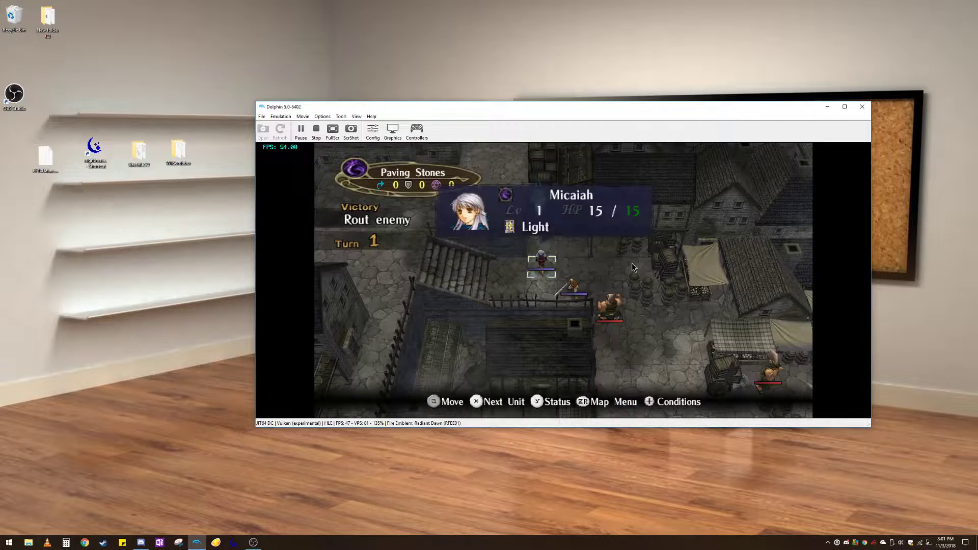
pyautogui.press('w')
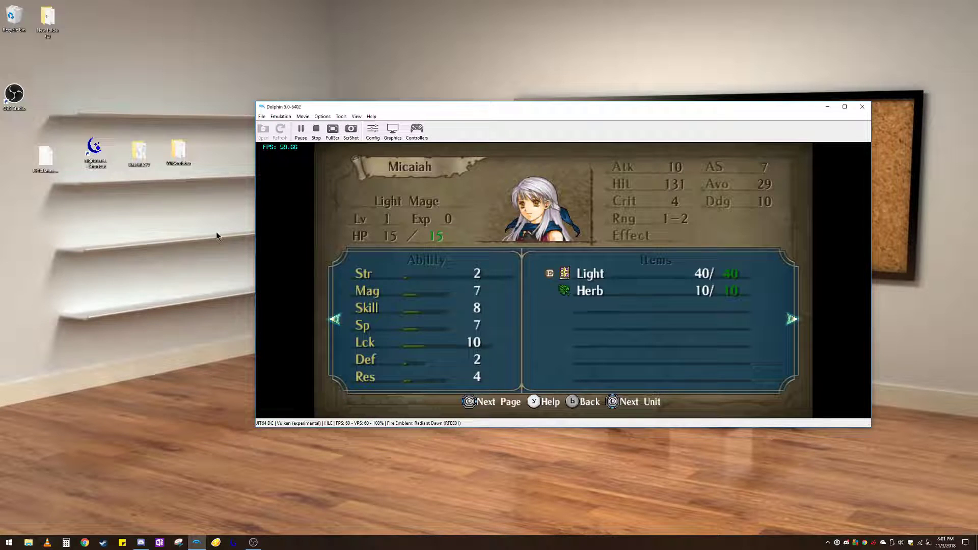
# Move the decompressed FE10Data file down to the third shelf on the desktop
pyautogui.moveTo(45, 156); pyautogui.dragTo(107, 255)
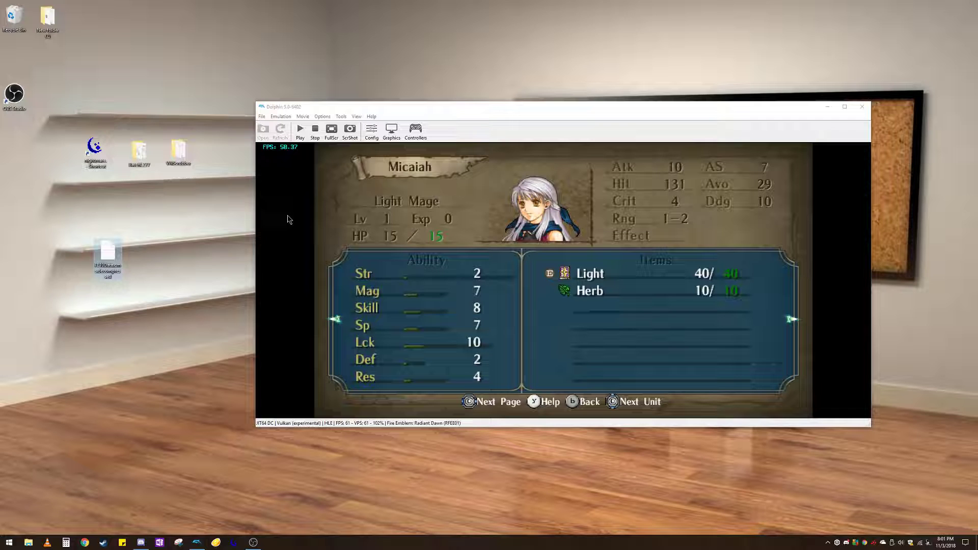
pyautogui.click(254, 543)
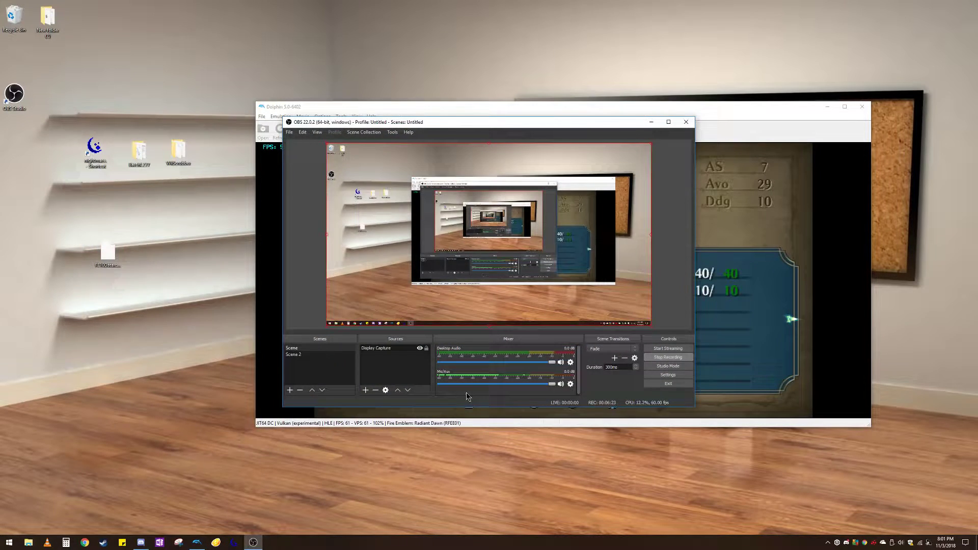